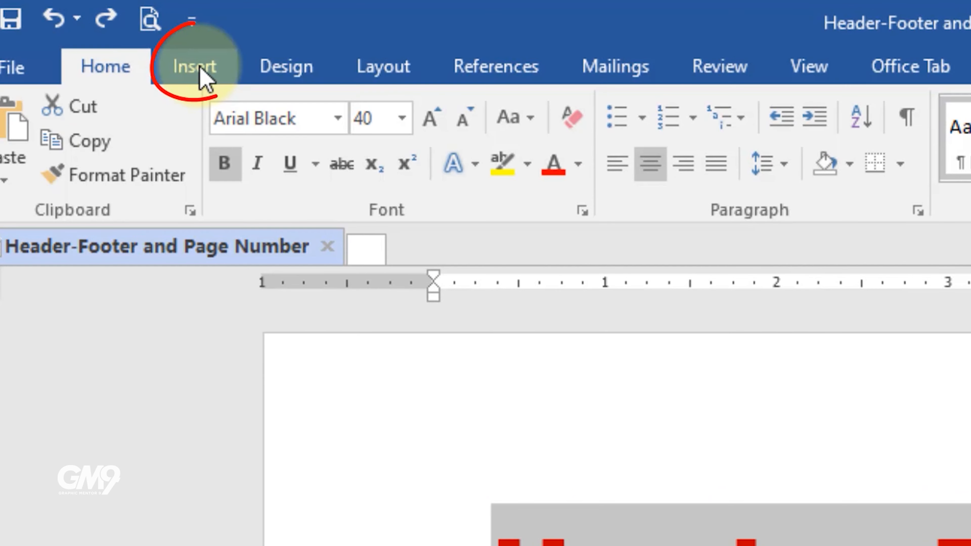
Step: Examine the Header, Body and Footer areas of the page-layout diagram one by one
click(88, 33)
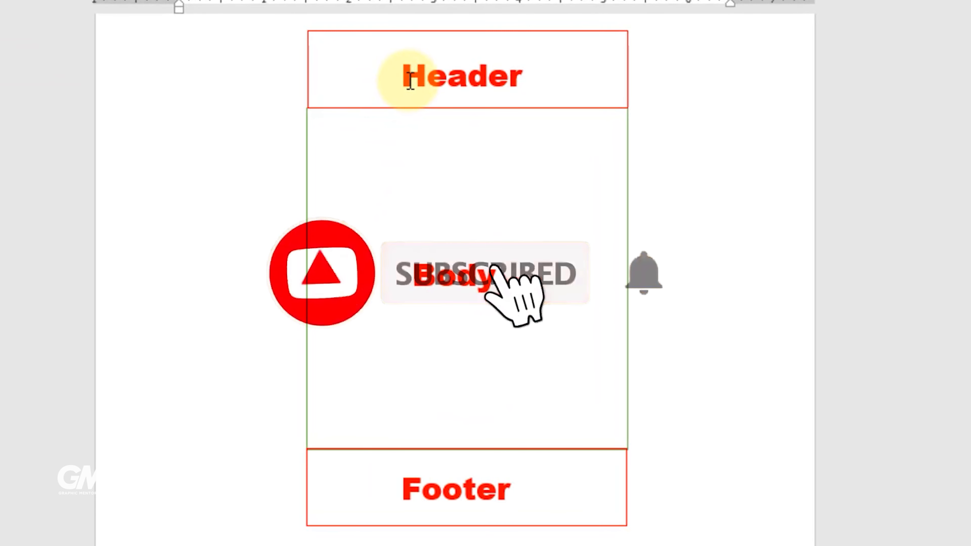
click(406, 75)
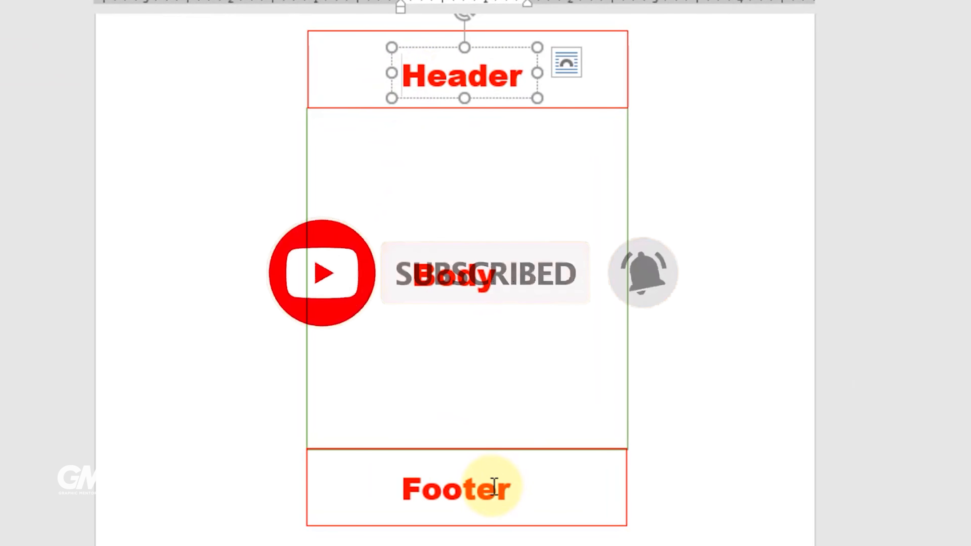
click(450, 488)
click(458, 287)
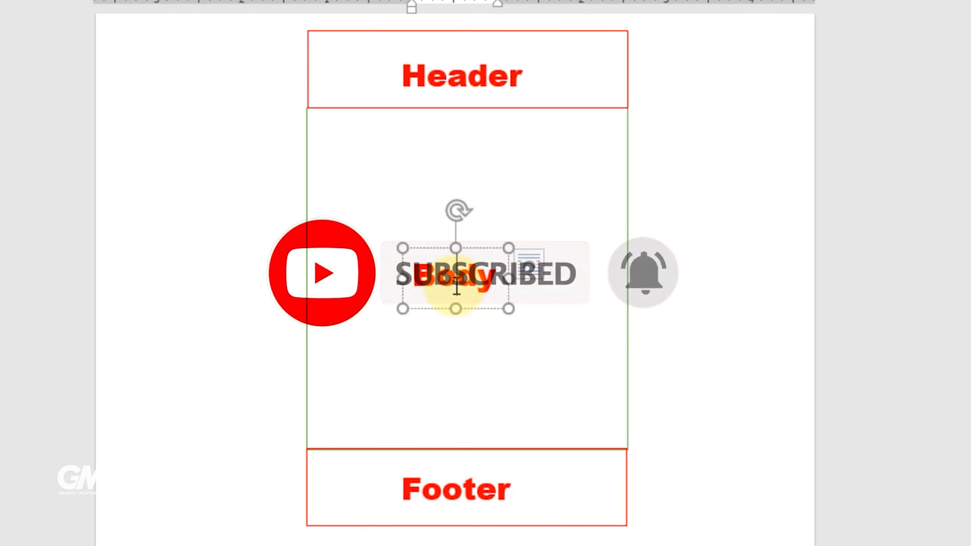
click(462, 79)
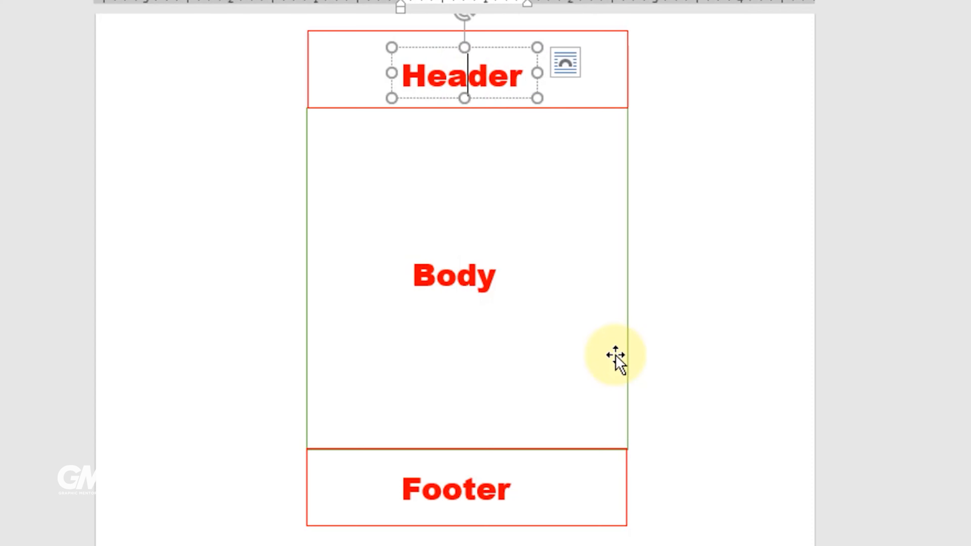
click(460, 491)
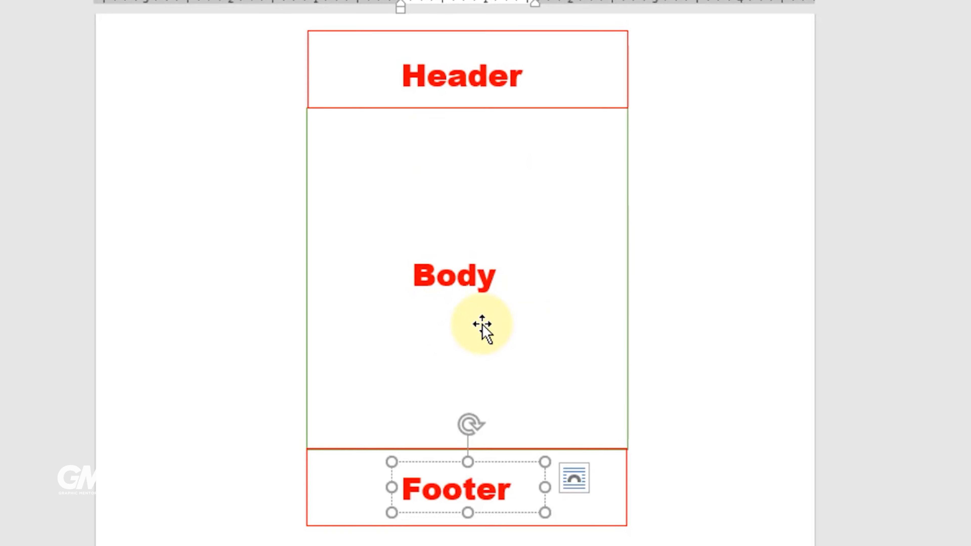
click(471, 79)
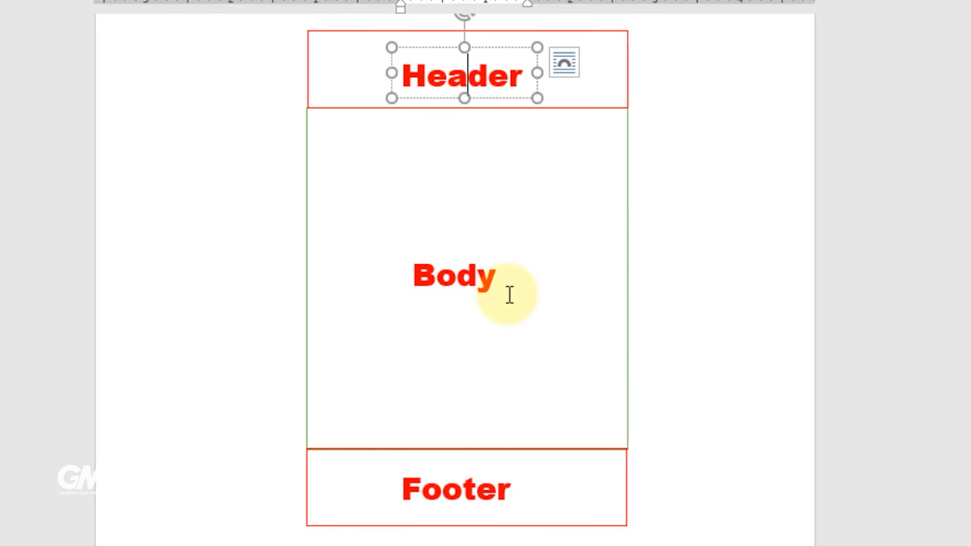
click(475, 488)
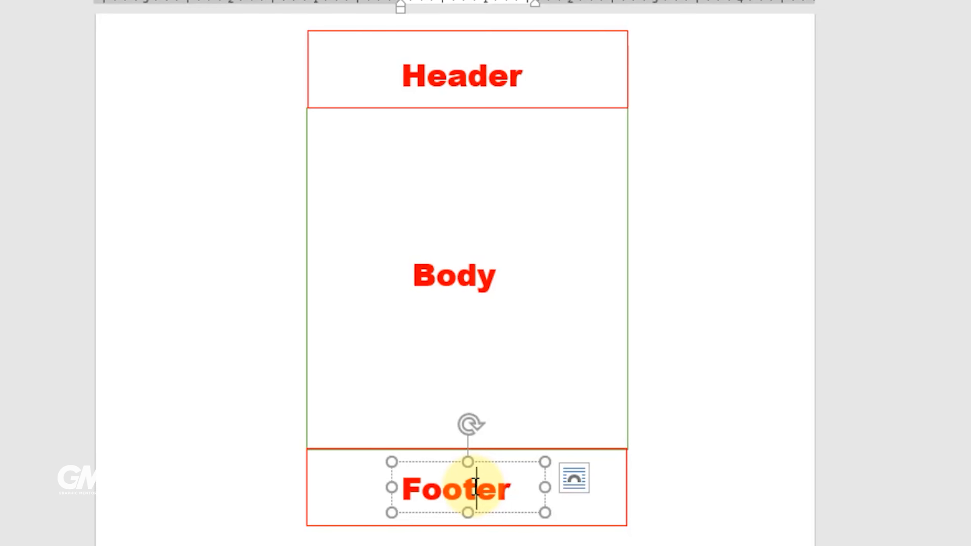
click(456, 280)
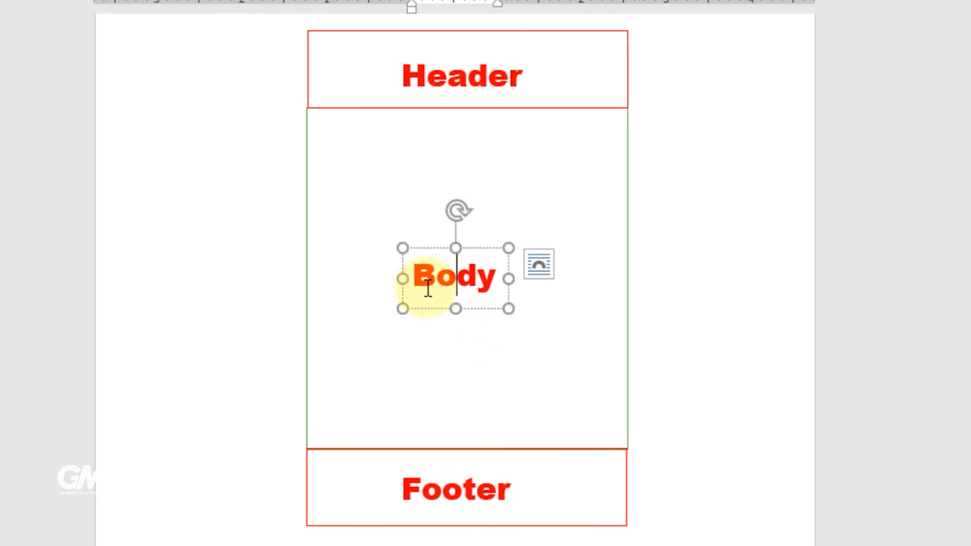
click(470, 80)
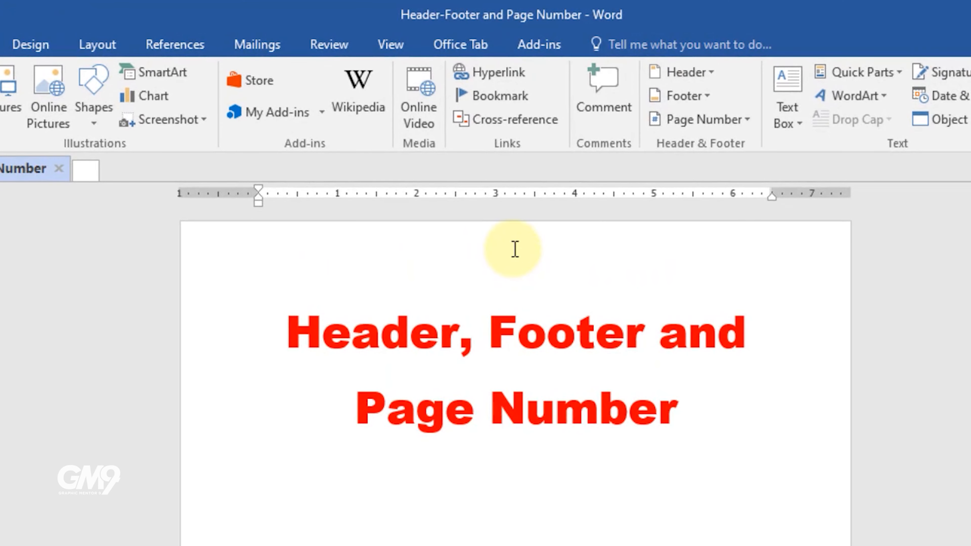
Step: Open the page's header and footer editing areas to view them, then return to the document body
double_click(501, 251)
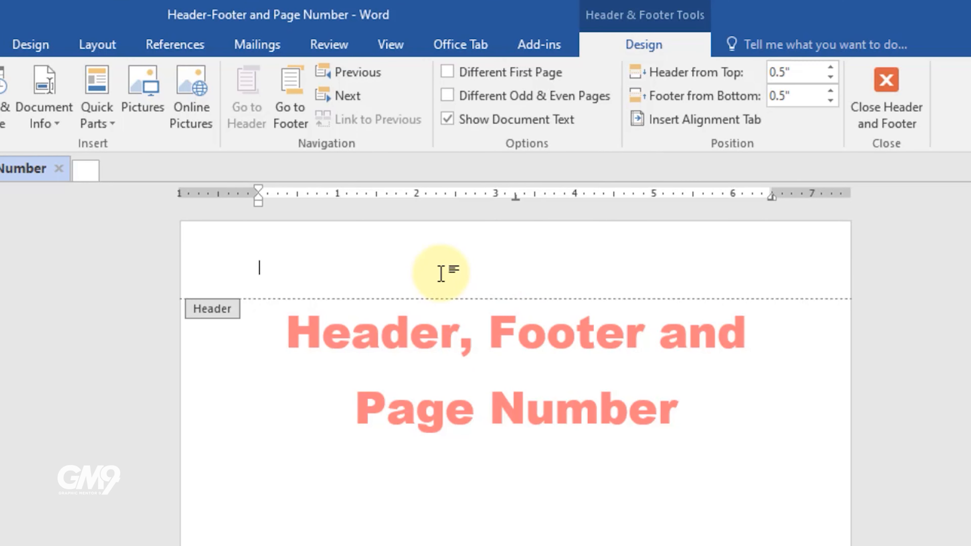
scroll(424, 408, down, 5)
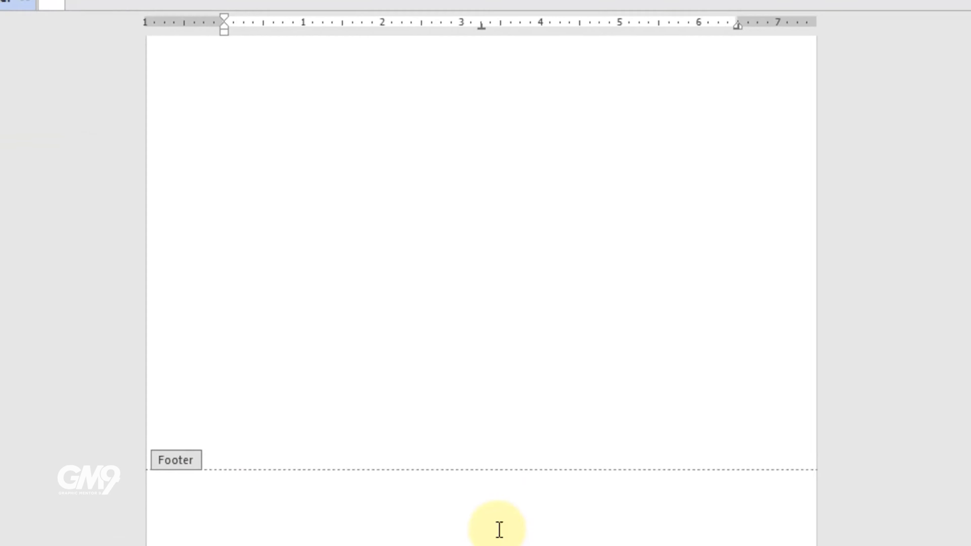
scroll(403, 262, up, 4)
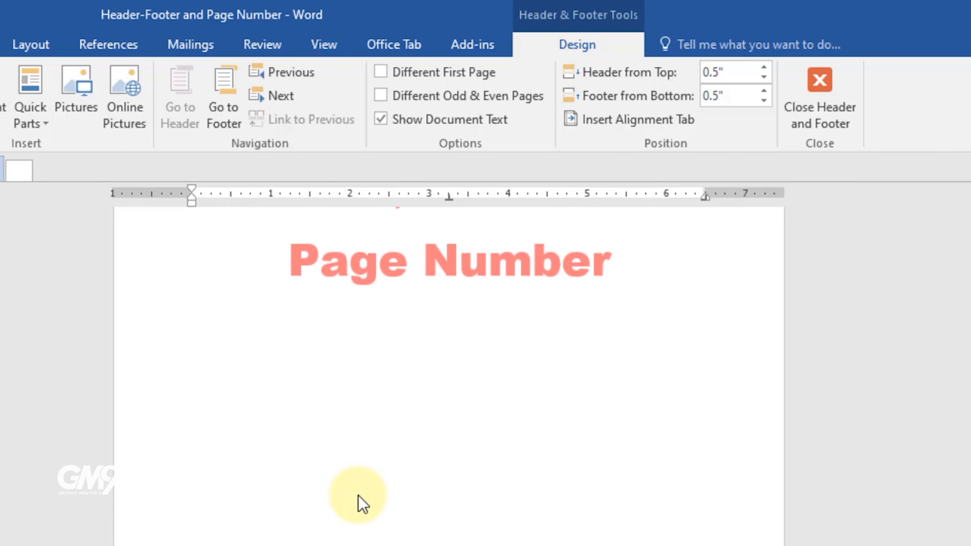
scroll(362, 504, up, 3)
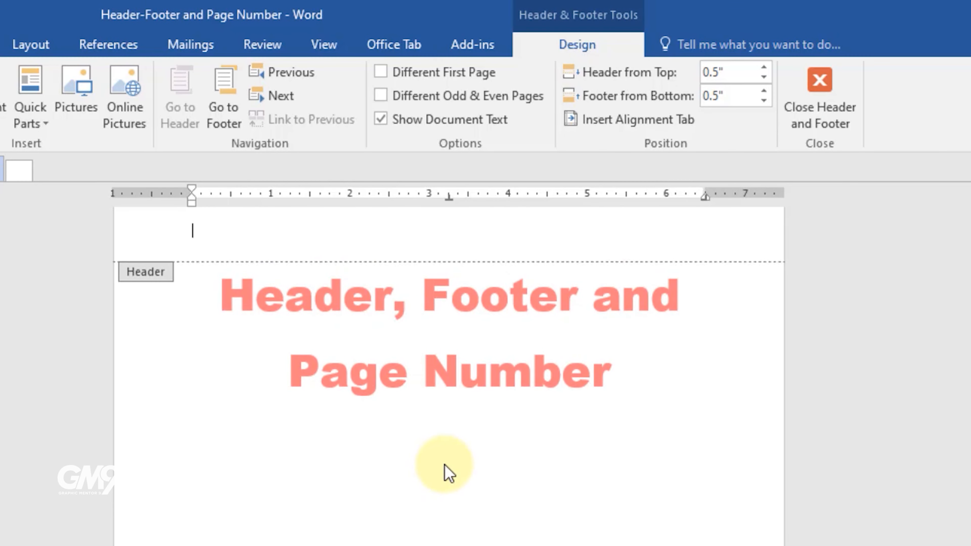
double_click(314, 284)
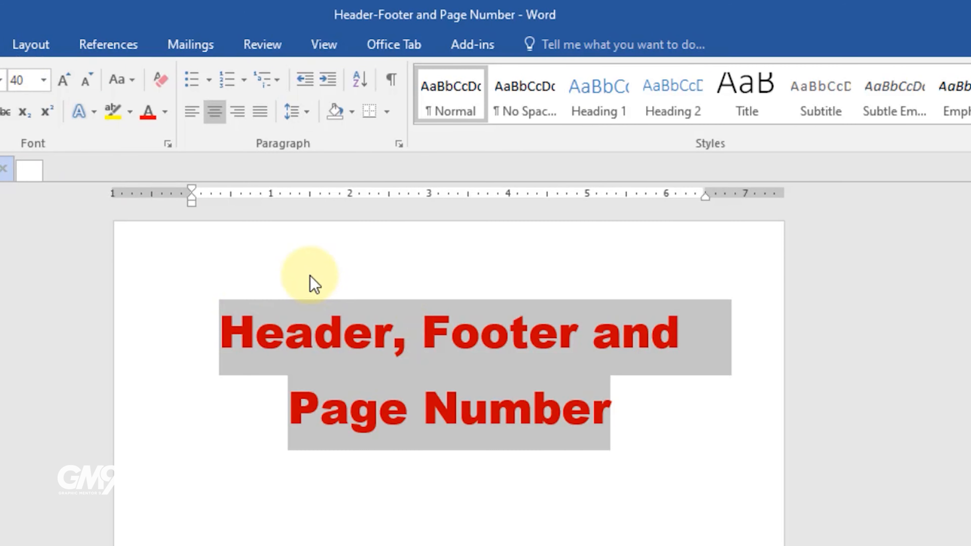
Step: Browse the built-in header gallery and insert the Integral header
click(0, 45)
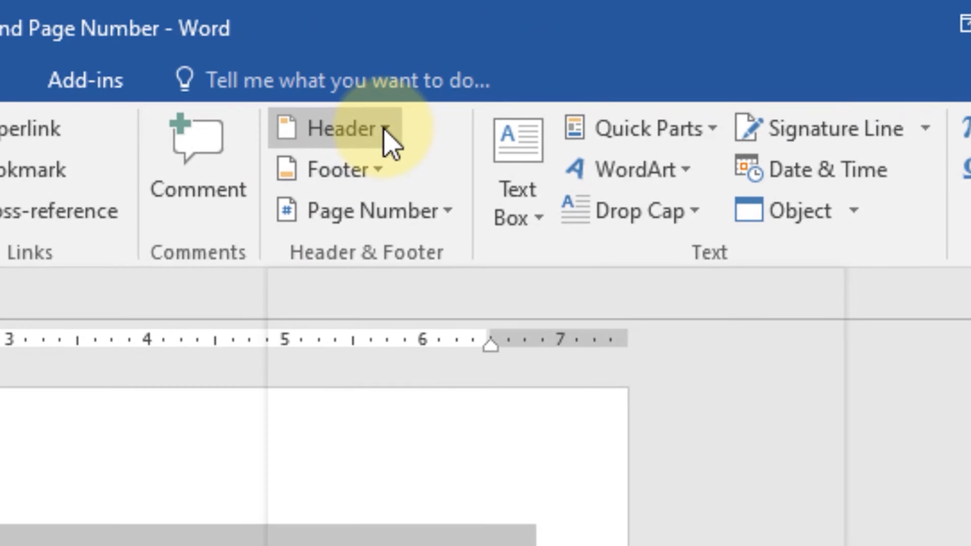
click(645, 75)
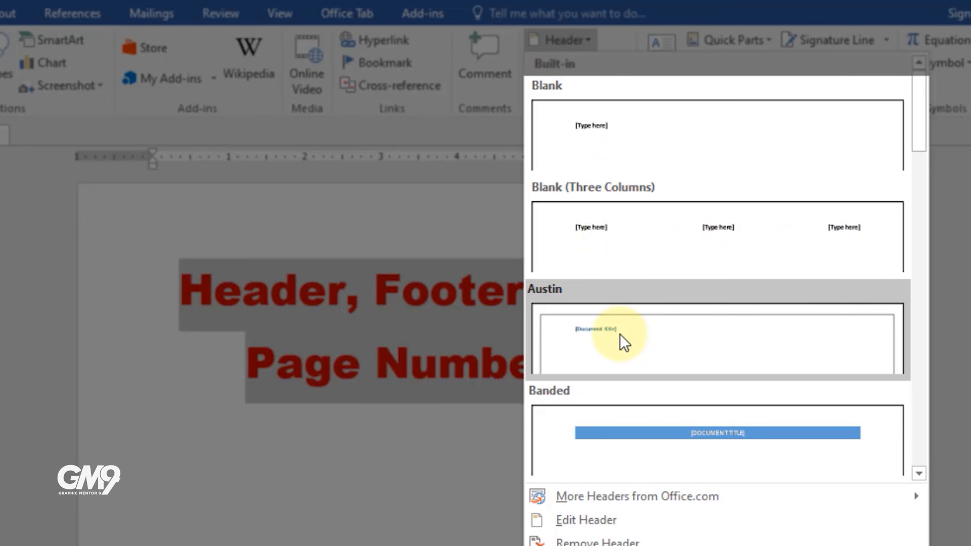
scroll(750, 411, down, 6)
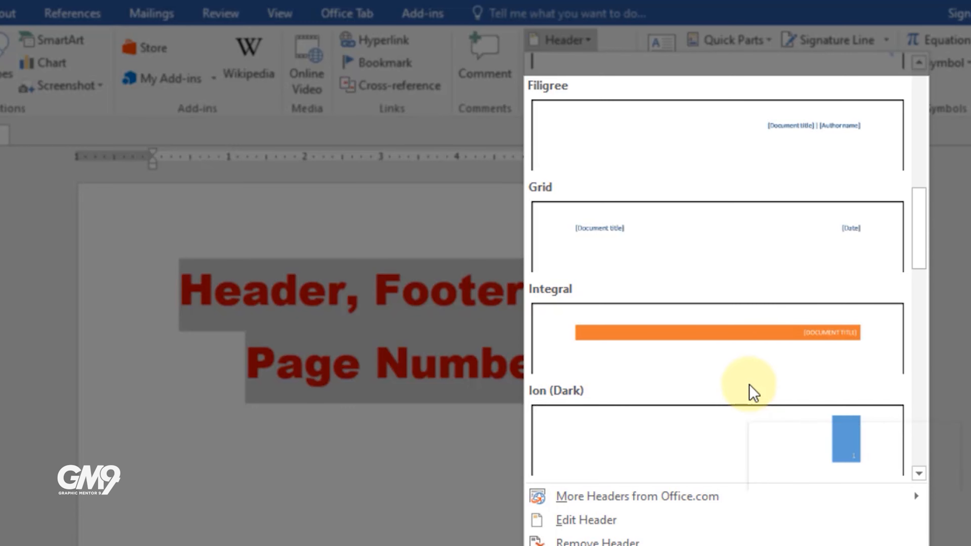
drag(925, 216, 923, 444)
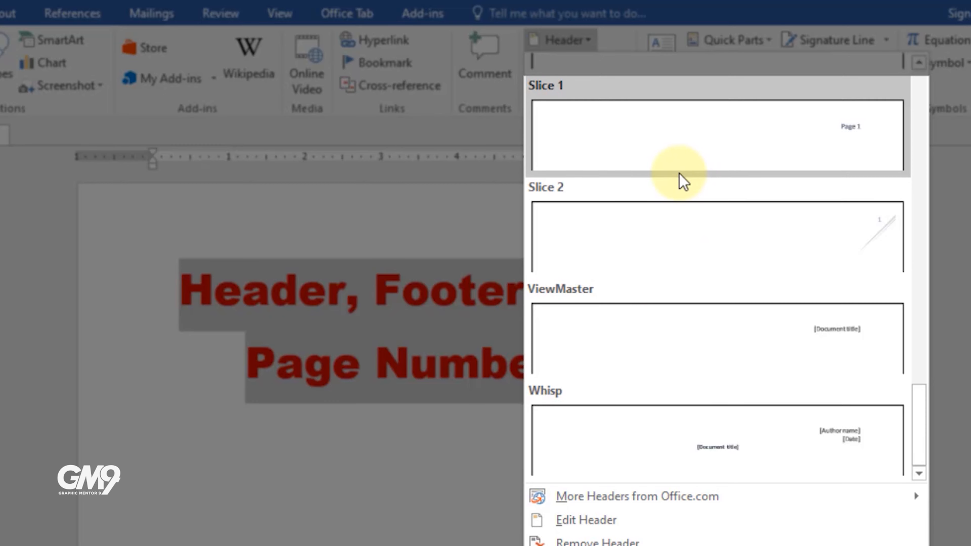
drag(920, 449, 915, 293)
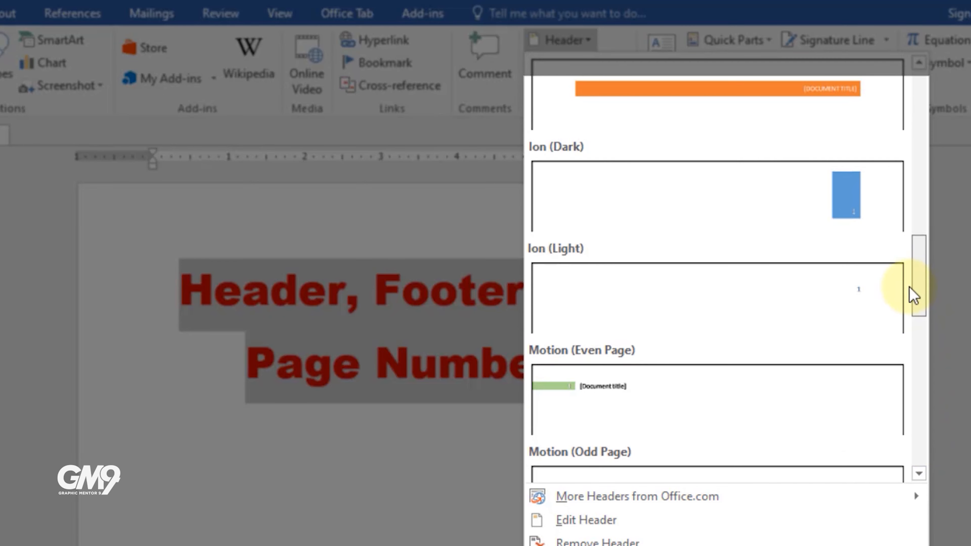
scroll(715, 278, up, 10)
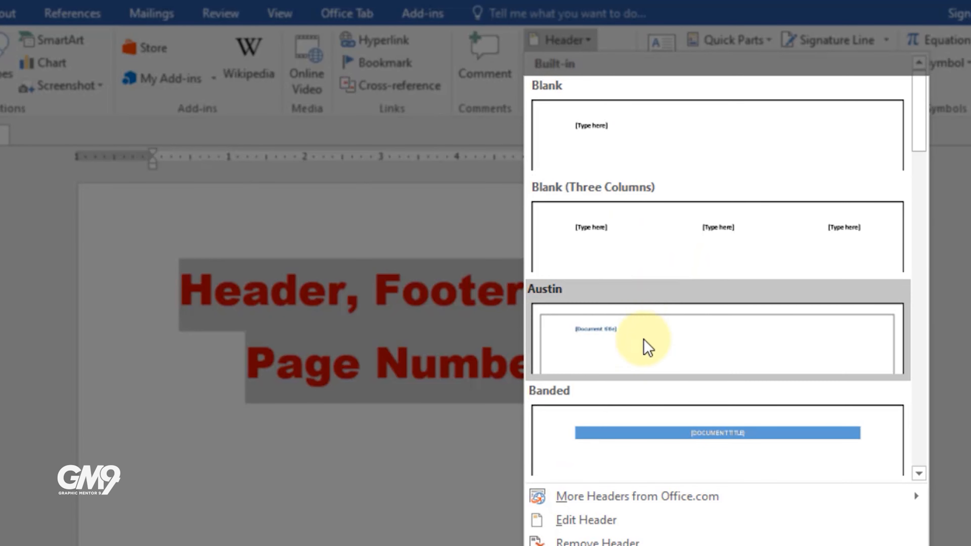
scroll(642, 356, down, 6)
click(639, 351)
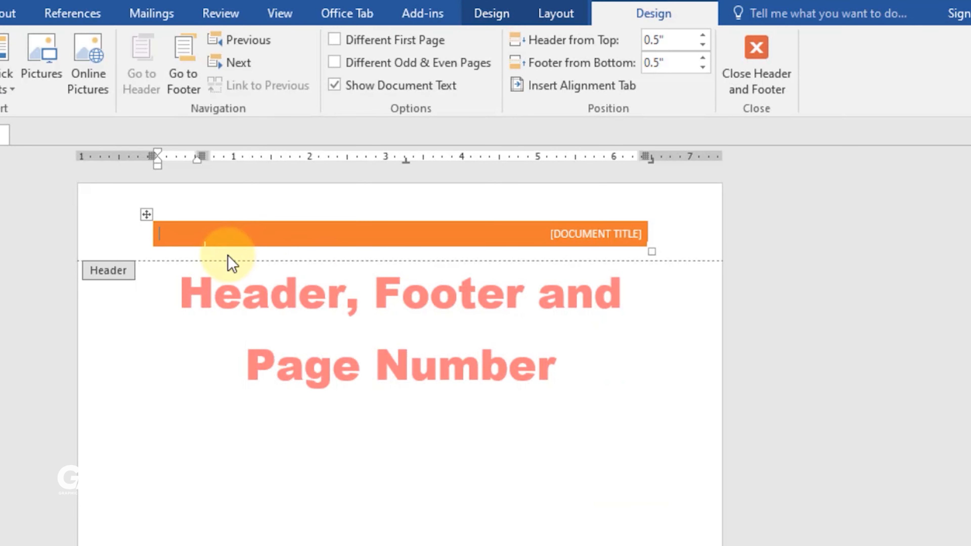
Step: Replace the header's document title placeholder with HEADER
click(575, 247)
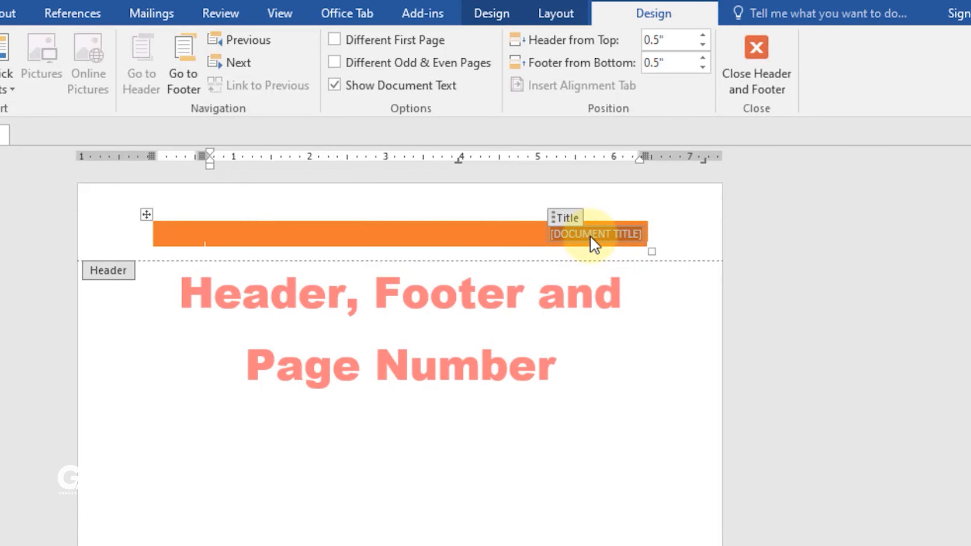
text(H)
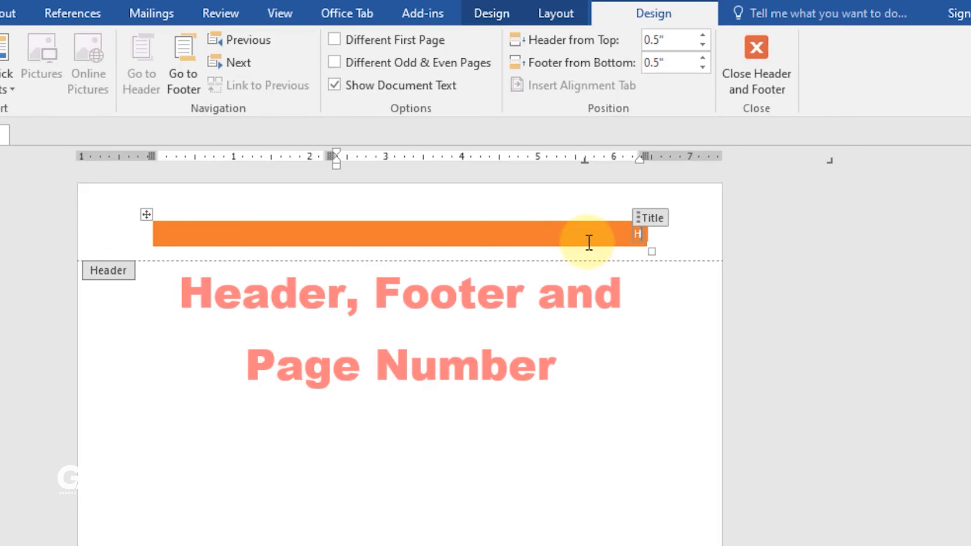
text(EADER)
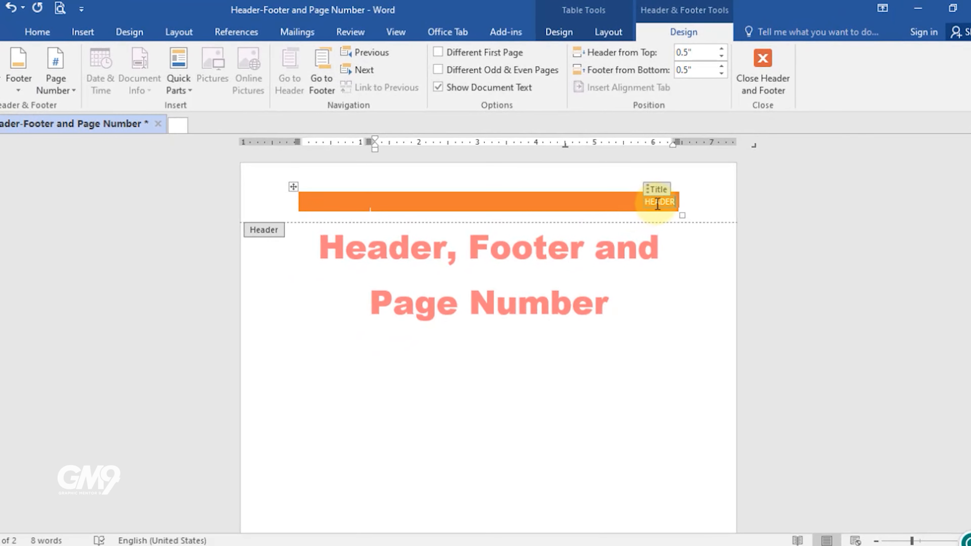
Step: Make the HEADER title bold and return to the document body
double_click(650, 203)
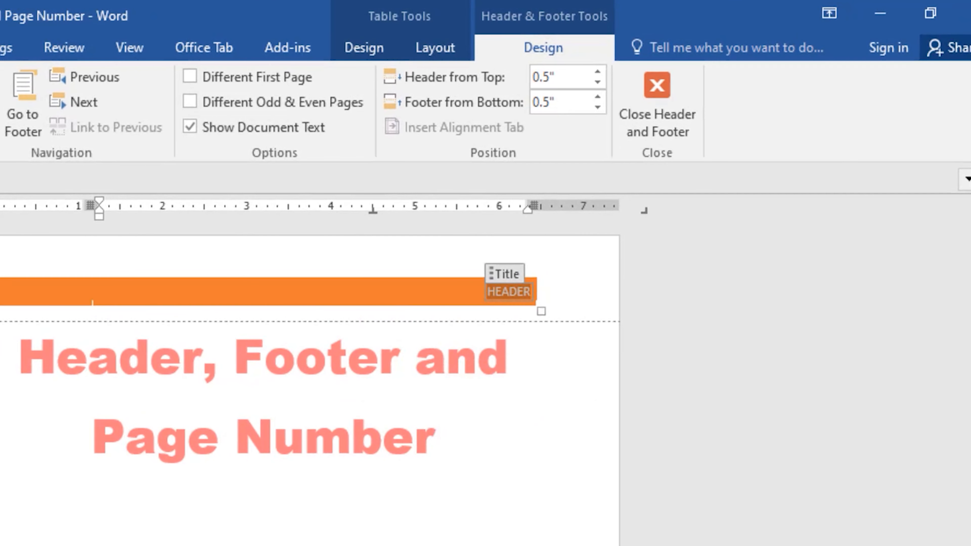
click(37, 33)
key(ctrl+b)
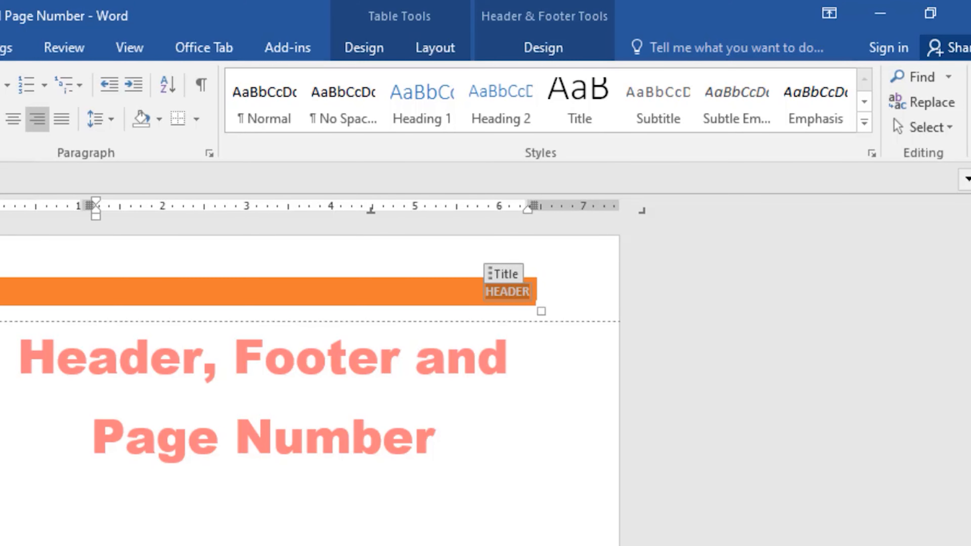
click(0, 230)
double_click(465, 470)
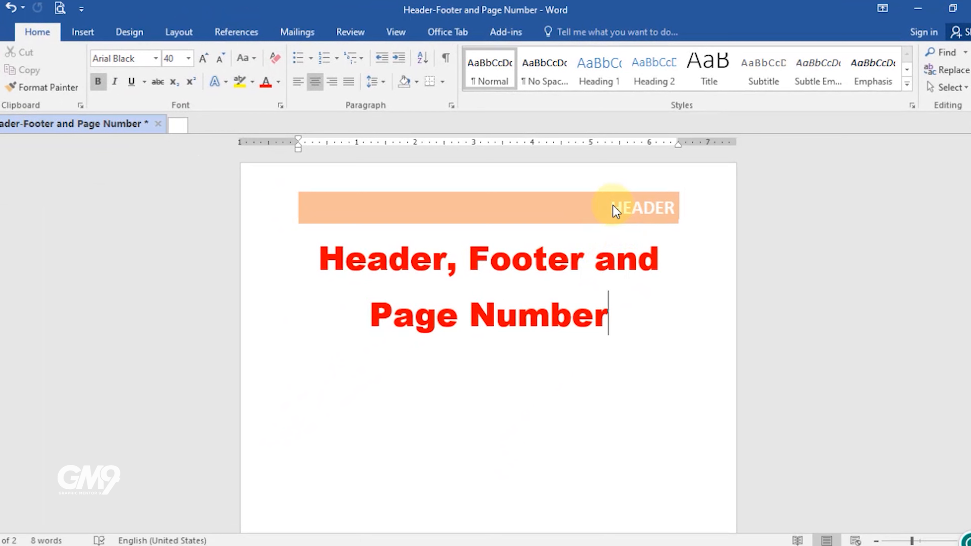
Step: Insert blank pages into the document
click(83, 32)
click(6, 72)
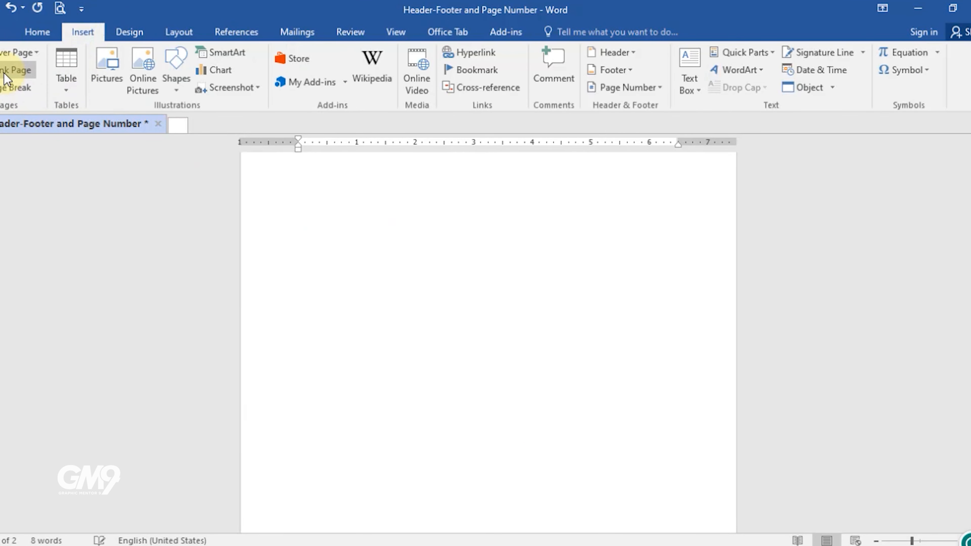
Step: Scroll through the pages in multi-page view to check the header on each page
click(875, 540)
click(876, 540)
click(876, 540)
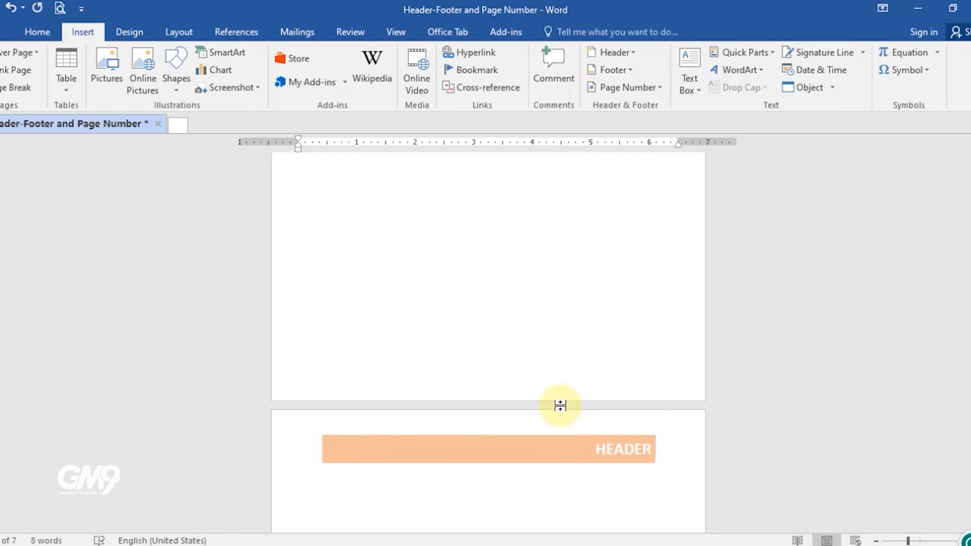
scroll(551, 388, down, 4)
scroll(518, 332, up, 2)
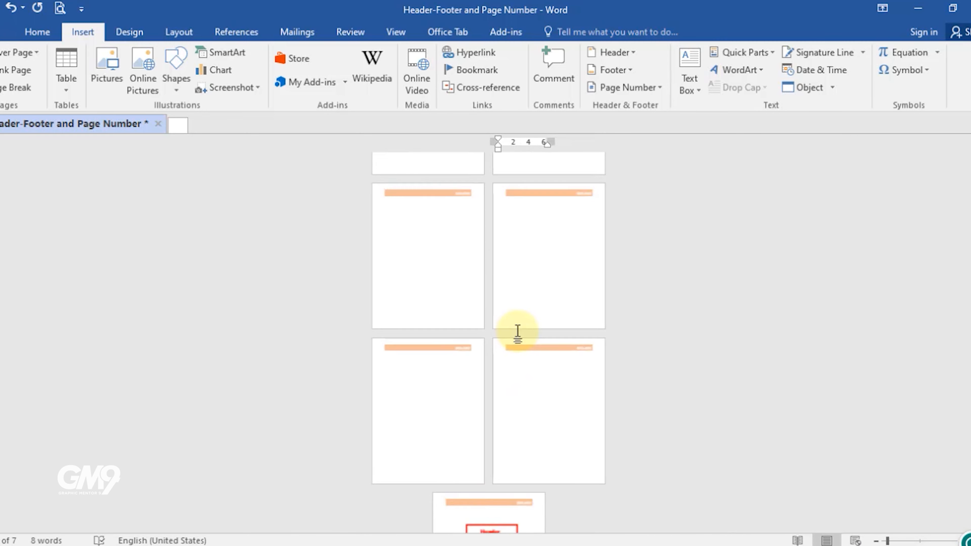
scroll(509, 350, down, 3)
scroll(581, 444, up, 2)
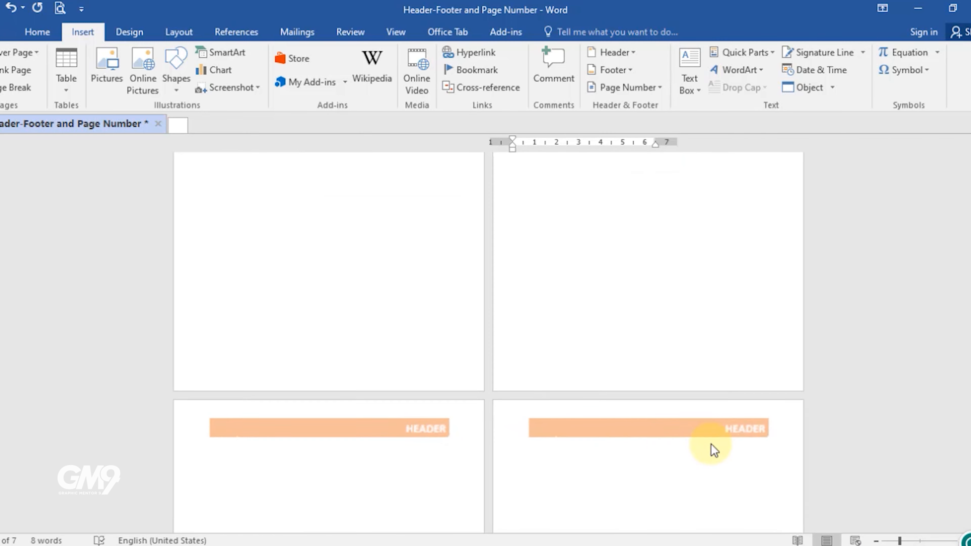
scroll(415, 422, up, 5)
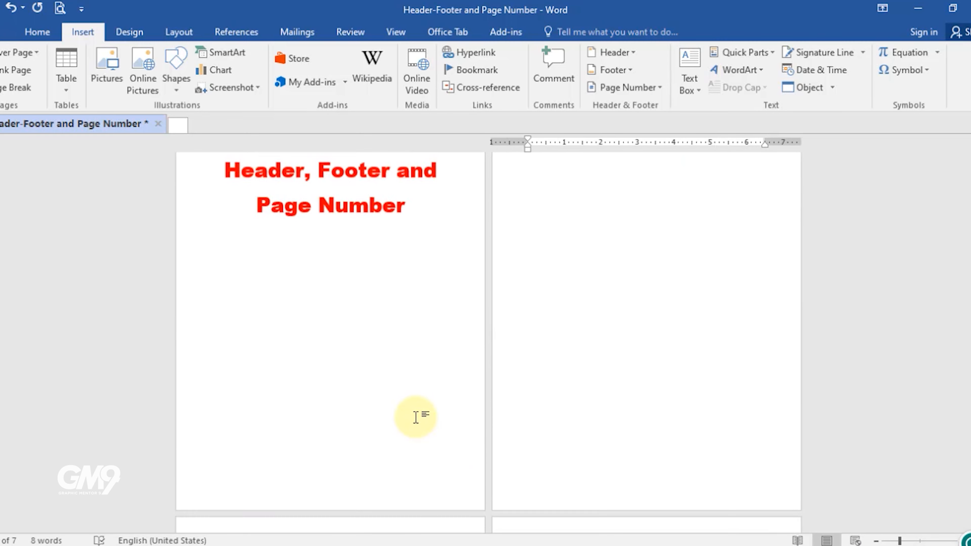
scroll(396, 406, down, 3)
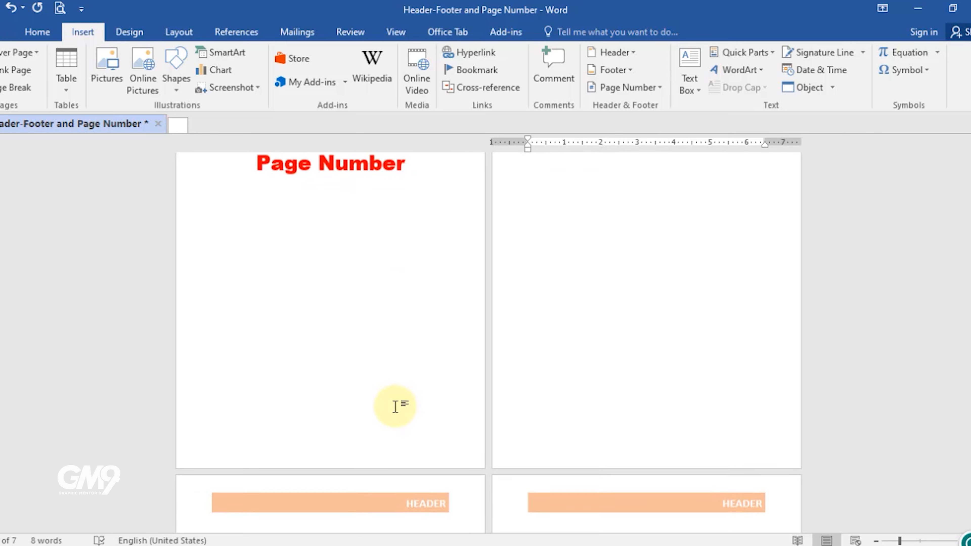
Step: Open the footer area, insert a built-in footer with a date placeholder, and return to the body
double_click(368, 444)
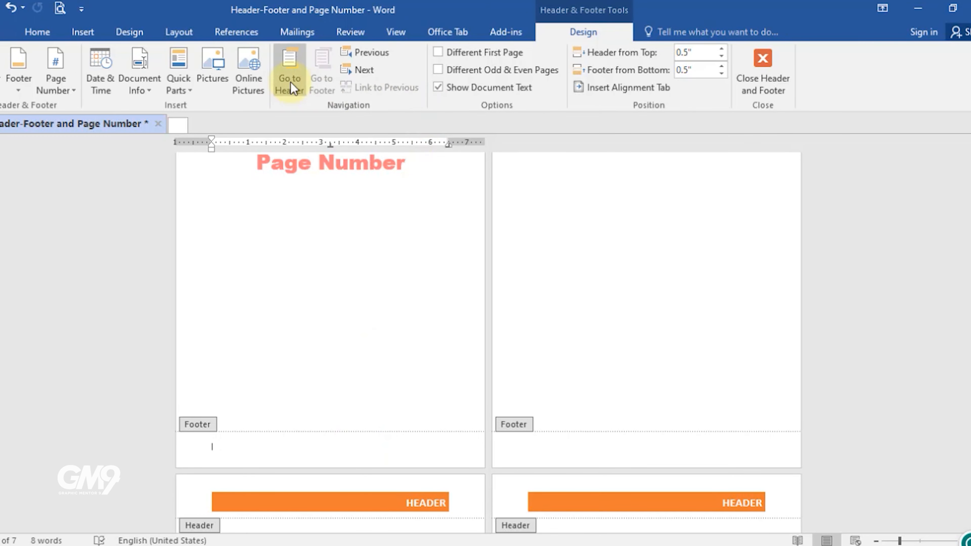
click(83, 32)
click(614, 70)
scroll(665, 268, down, 5)
click(667, 314)
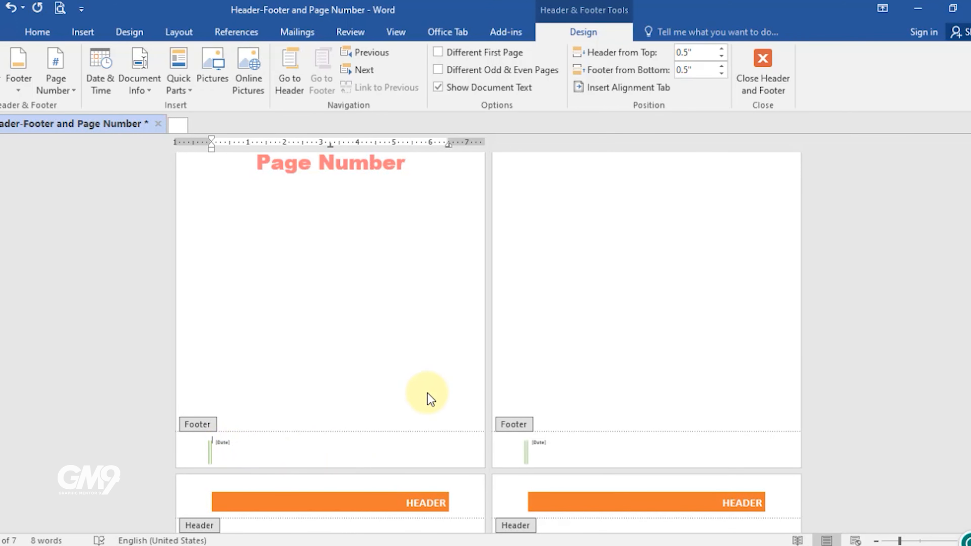
double_click(411, 376)
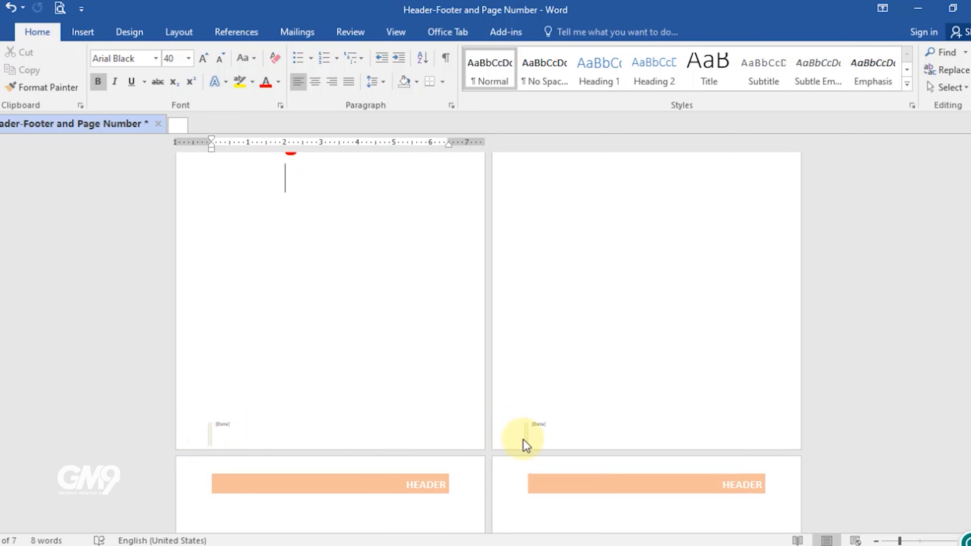
Step: Edit the header so it holds the document's title text, centred on every page
scroll(556, 437, down, 20)
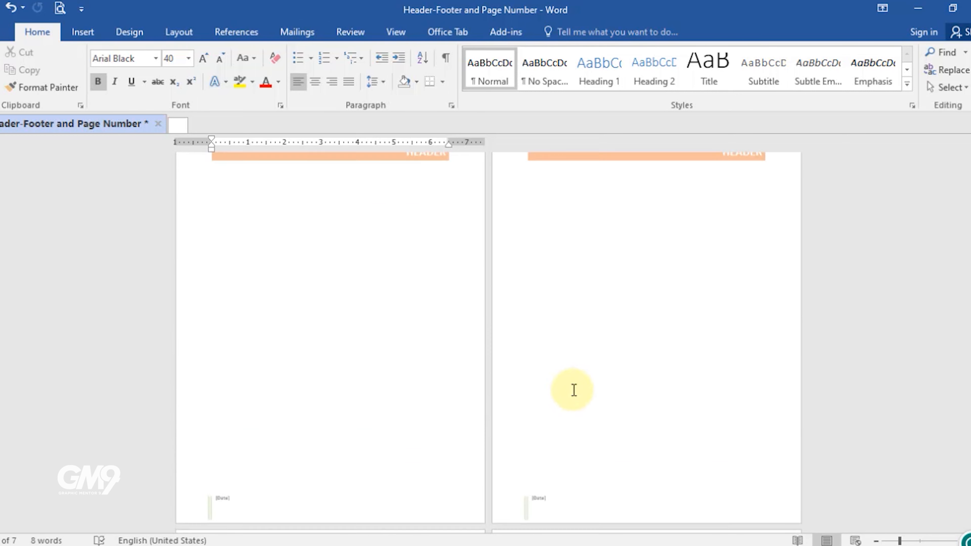
scroll(566, 382, up, 7)
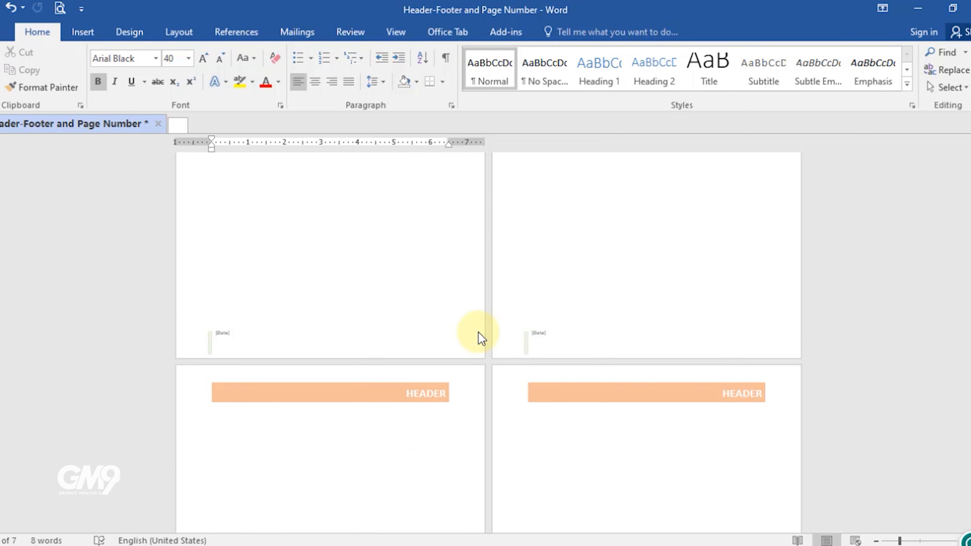
click(83, 32)
click(612, 52)
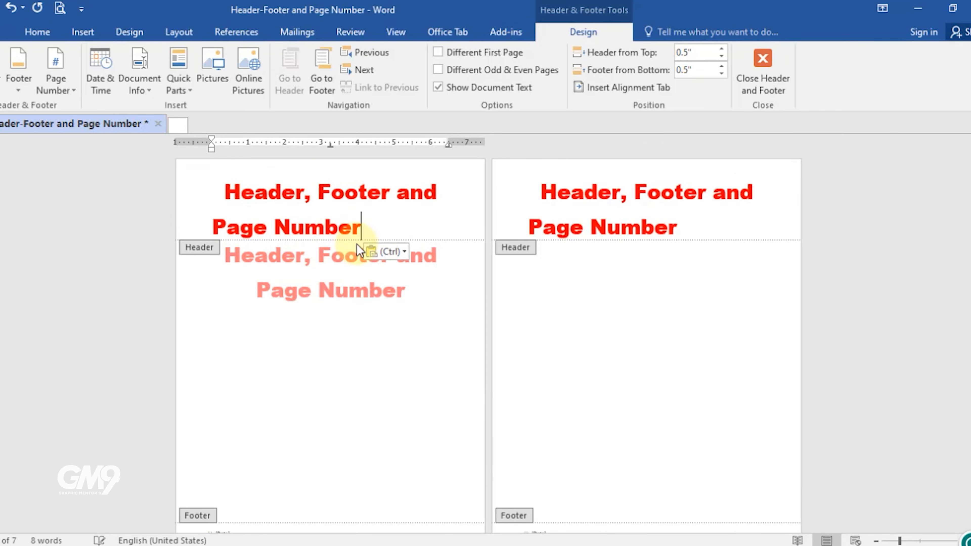
drag(364, 237, 221, 193)
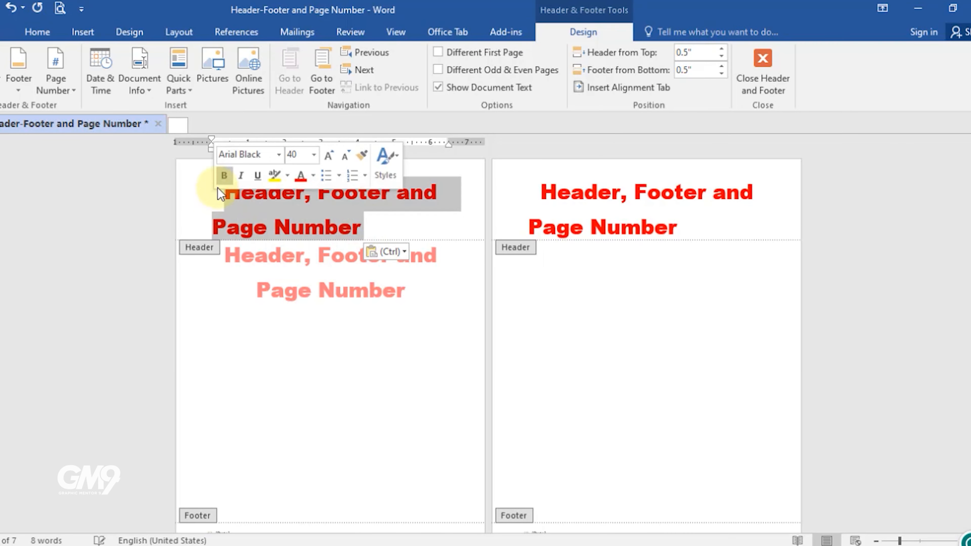
click(37, 32)
click(315, 81)
double_click(450, 145)
click(497, 303)
click(499, 320)
click(547, 455)
click(358, 371)
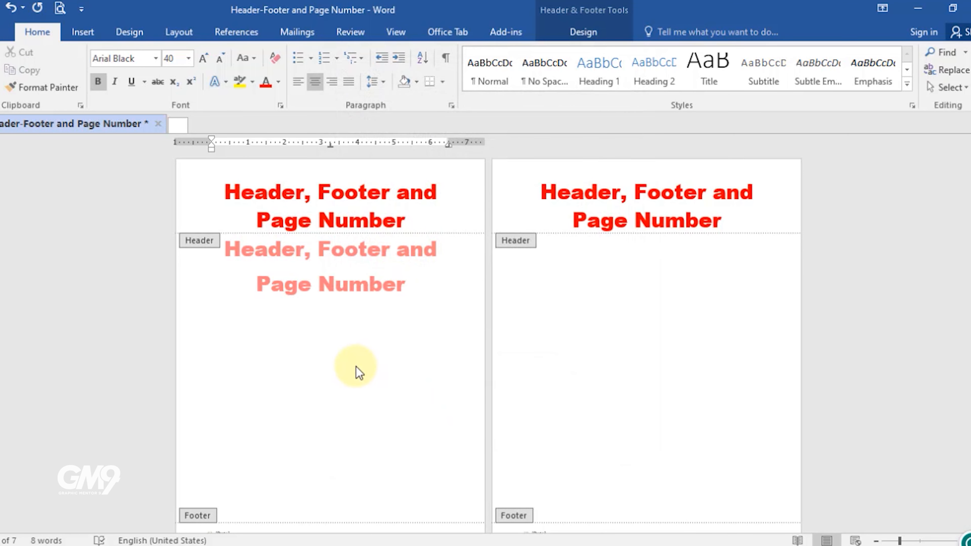
Step: Return to the body and add three blank paragraphs before the title to move it down the page
double_click(368, 343)
drag(227, 248, 354, 332)
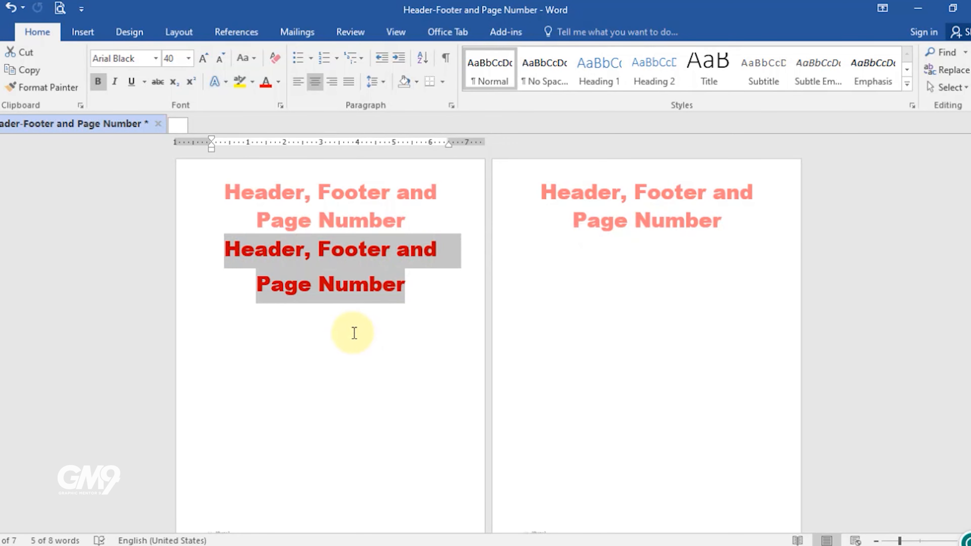
click(226, 247)
key(Return)
key(Return)
key(Return)
key(Return)
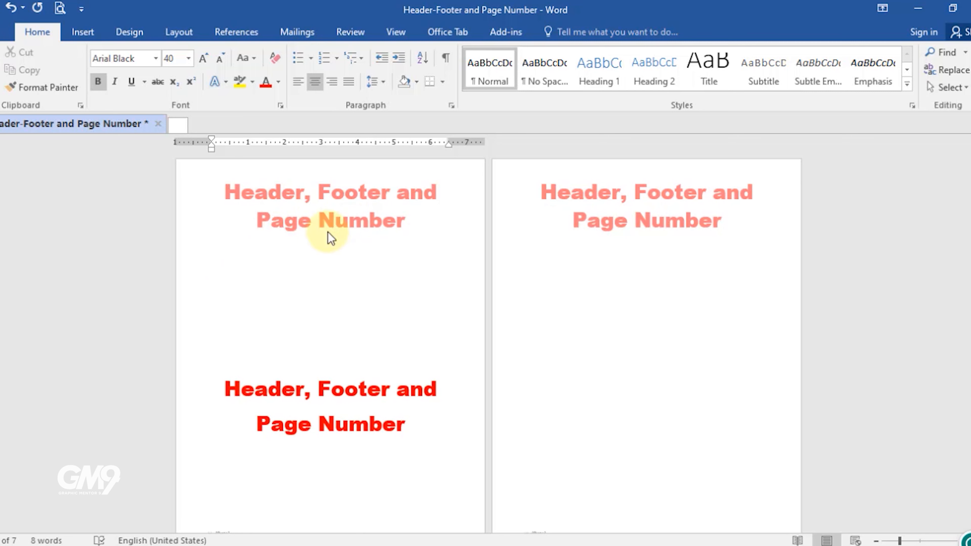
Step: Reopen the header, set its title text to 12 pt, and return to the body
double_click(301, 191)
drag(404, 224, 215, 197)
click(38, 31)
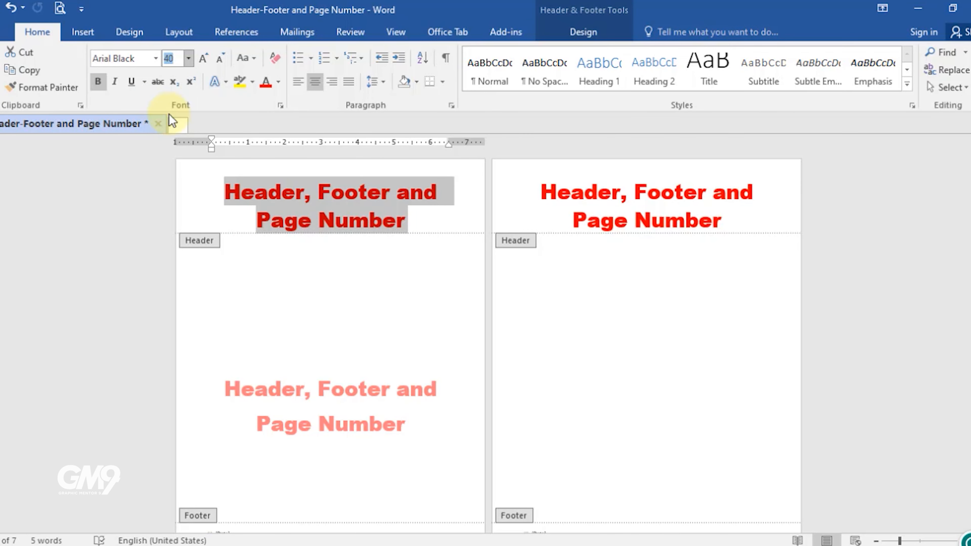
text(12)
key(Return)
double_click(366, 276)
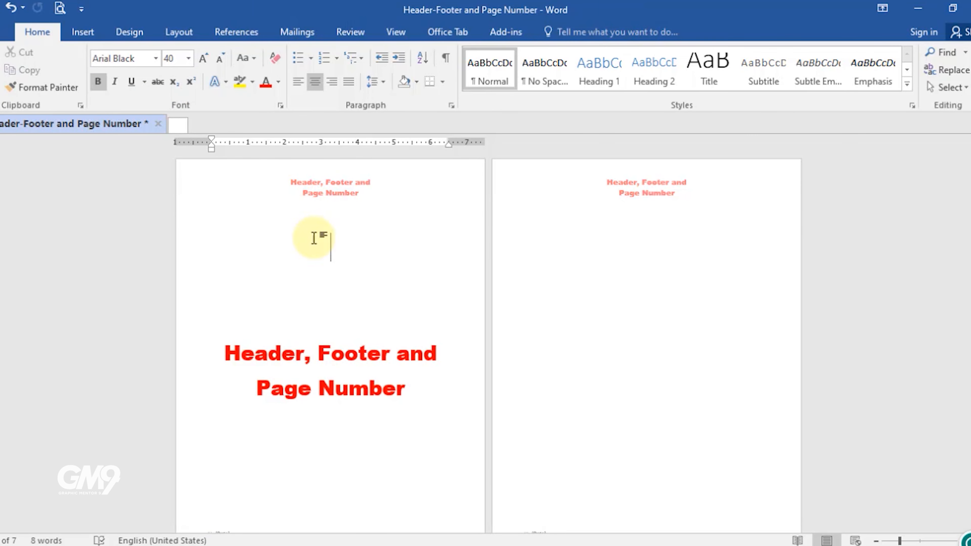
Step: Set the footer's date placeholder to March 29, 2012 and return to the body
triple_click(295, 368)
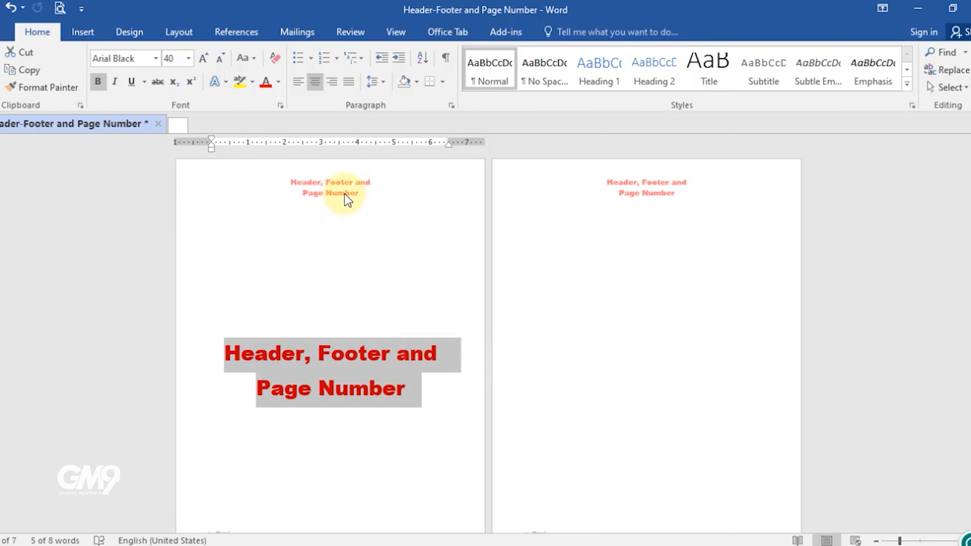
double_click(344, 197)
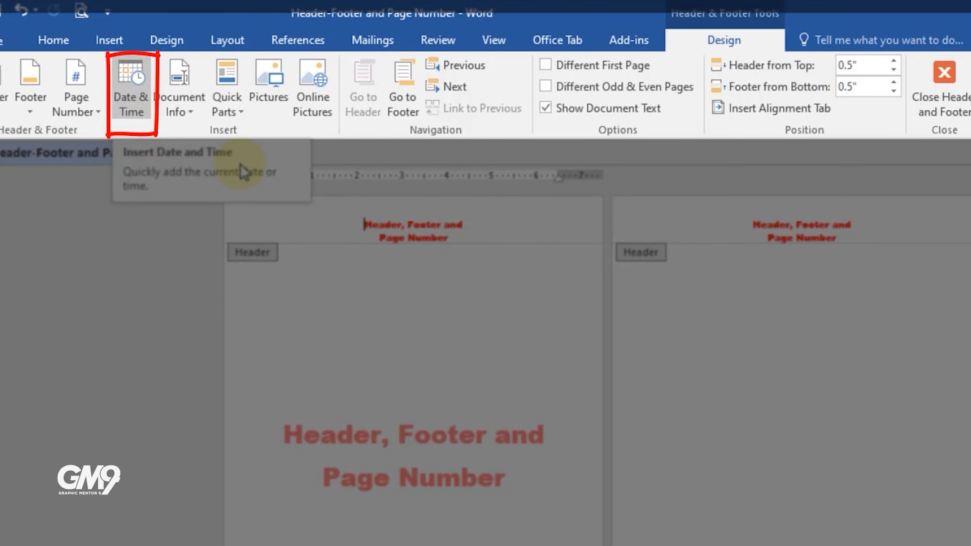
scroll(329, 491, down, 3)
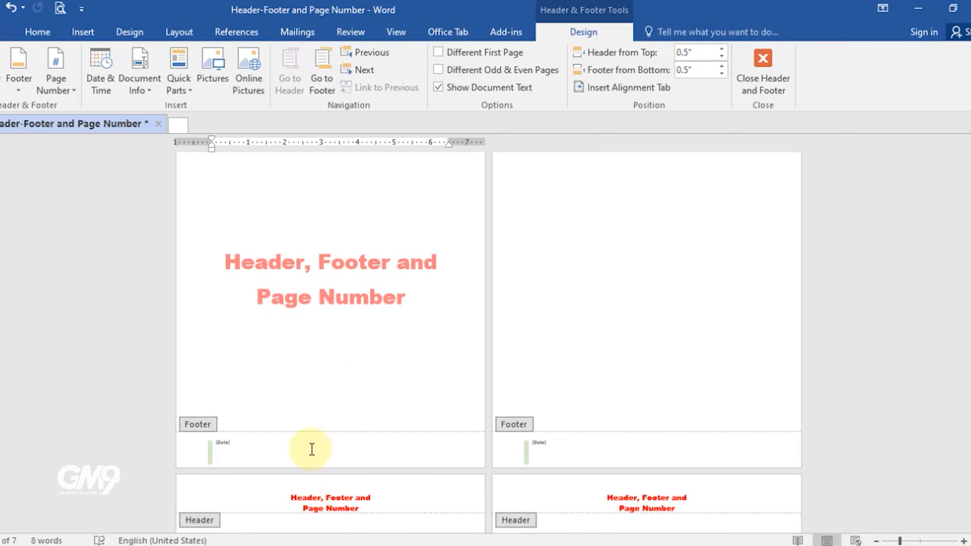
click(242, 444)
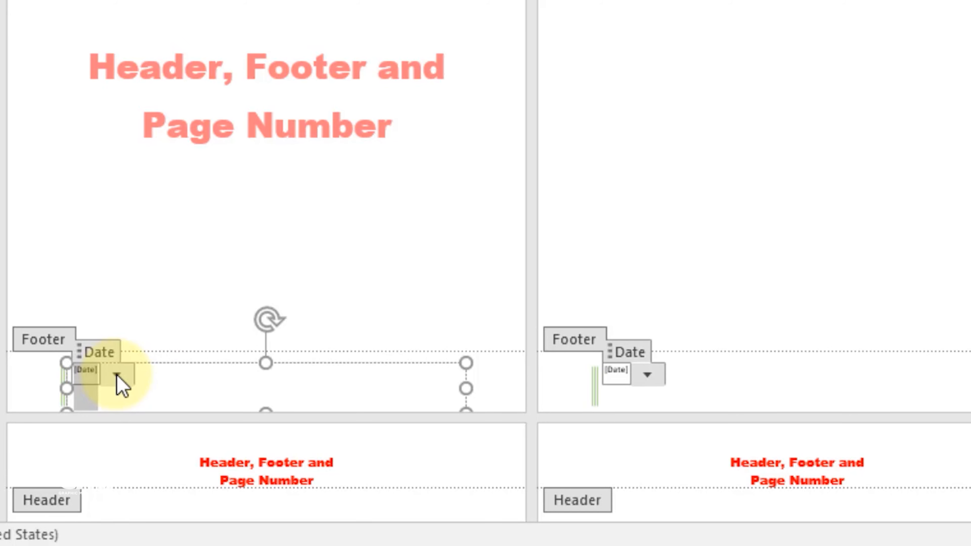
click(117, 375)
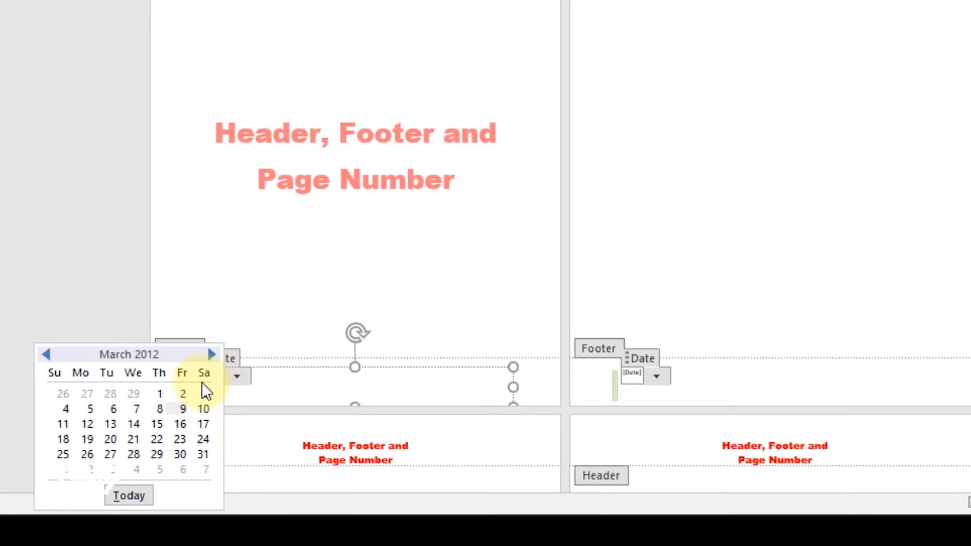
click(172, 452)
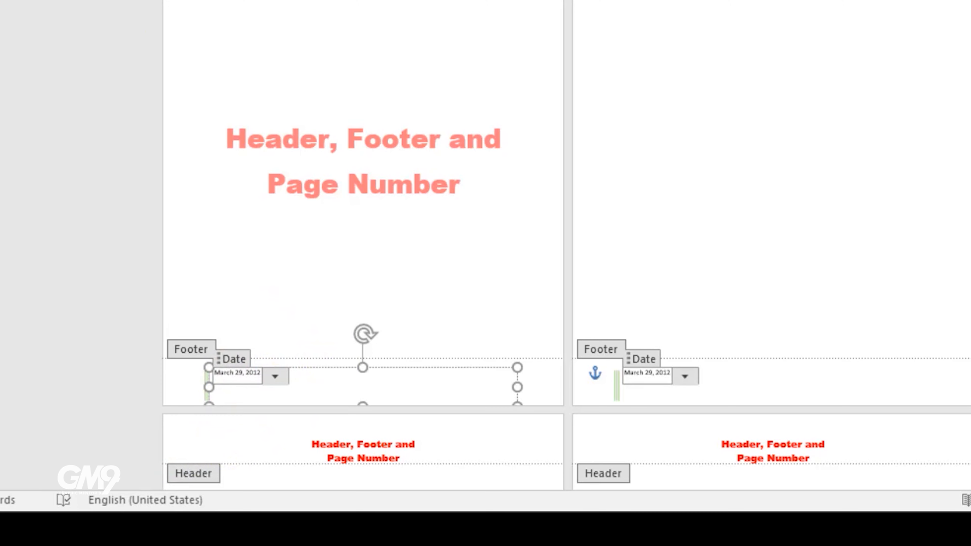
double_click(396, 306)
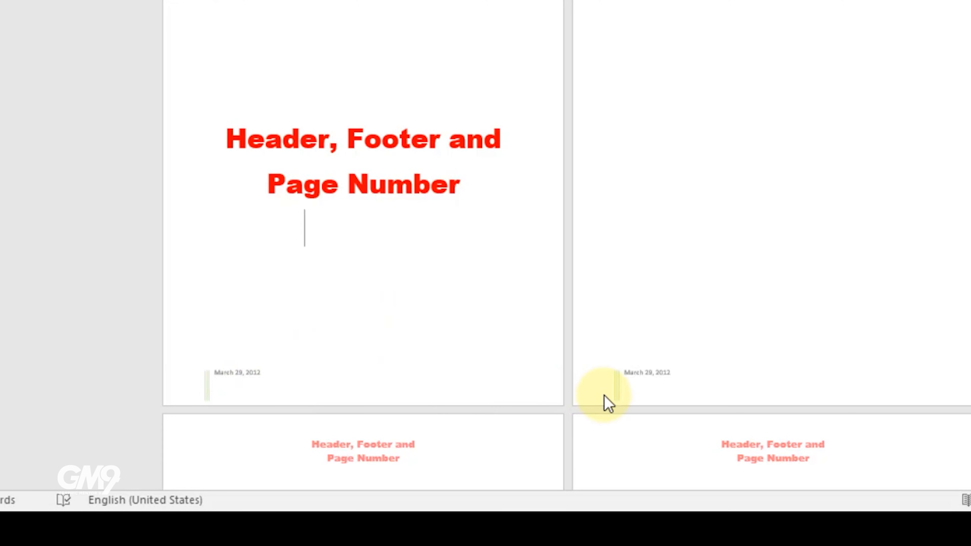
Step: Reopen the footer and insert the current time in the 3:28 PM format
double_click(317, 402)
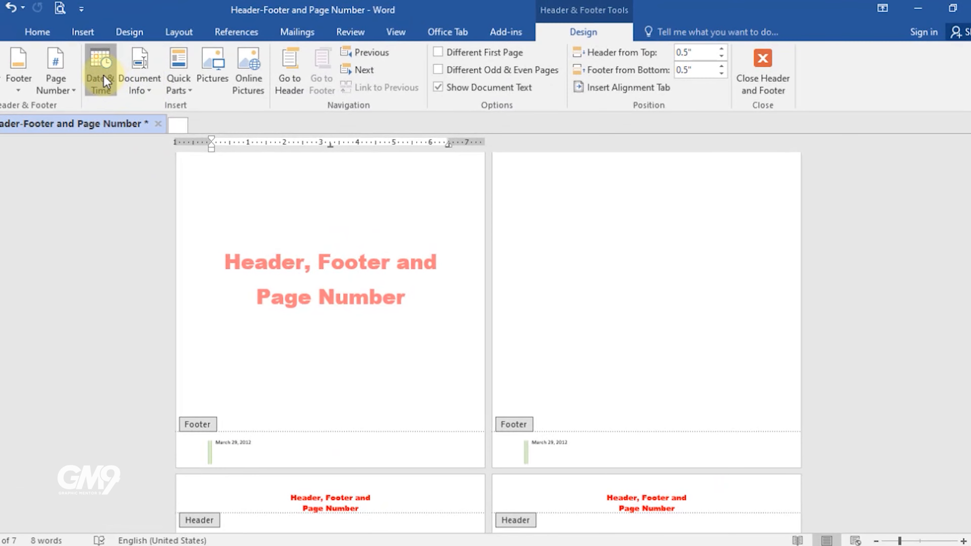
click(103, 75)
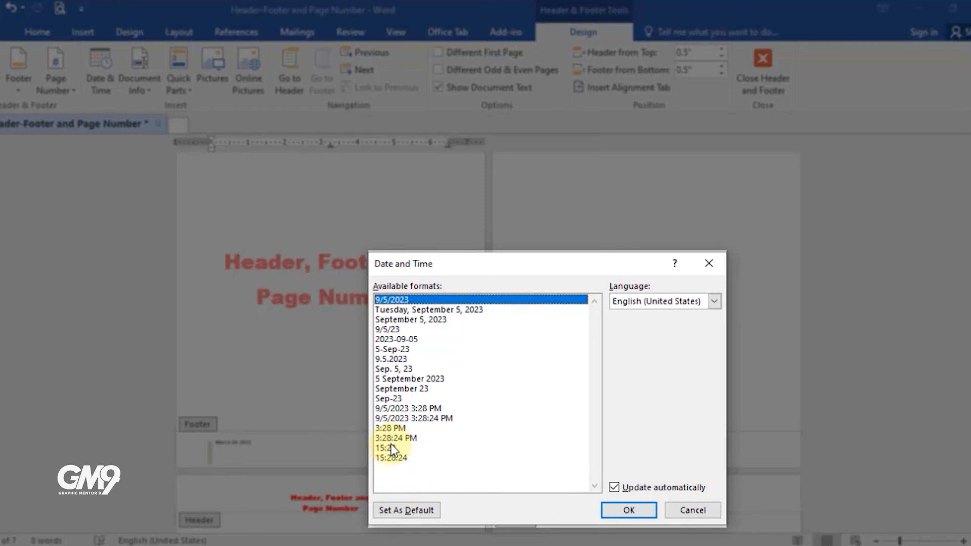
click(389, 429)
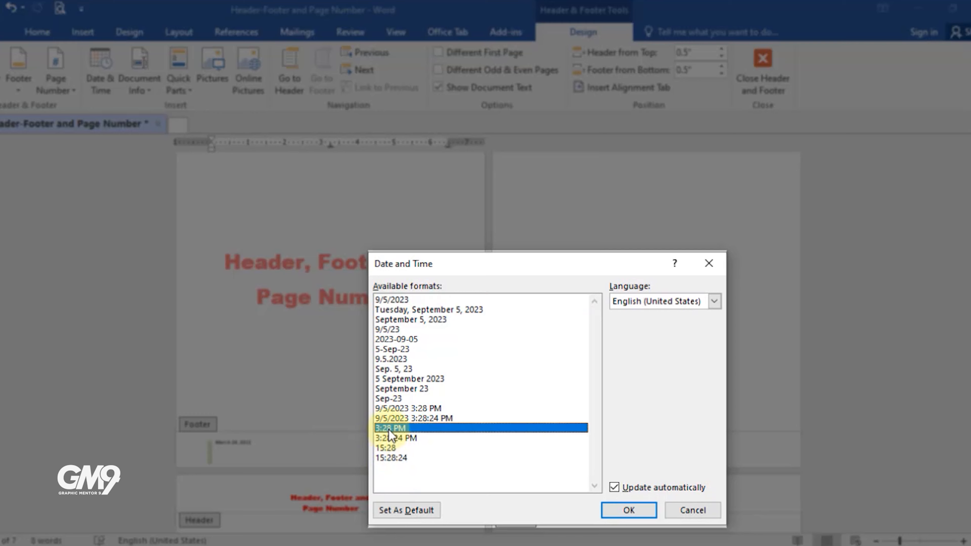
click(650, 516)
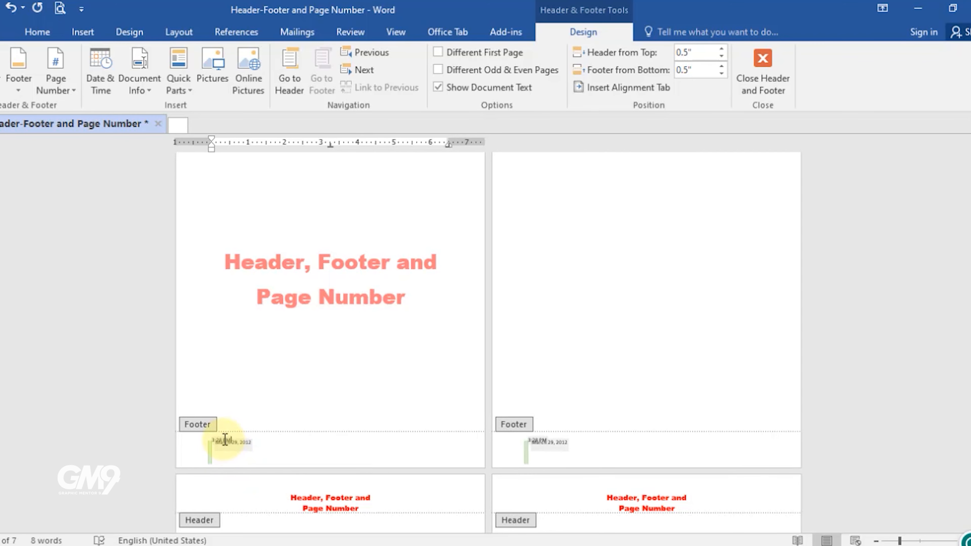
Step: Move the footer's date box to the right of the inserted time
click(244, 453)
drag(284, 443, 217, 405)
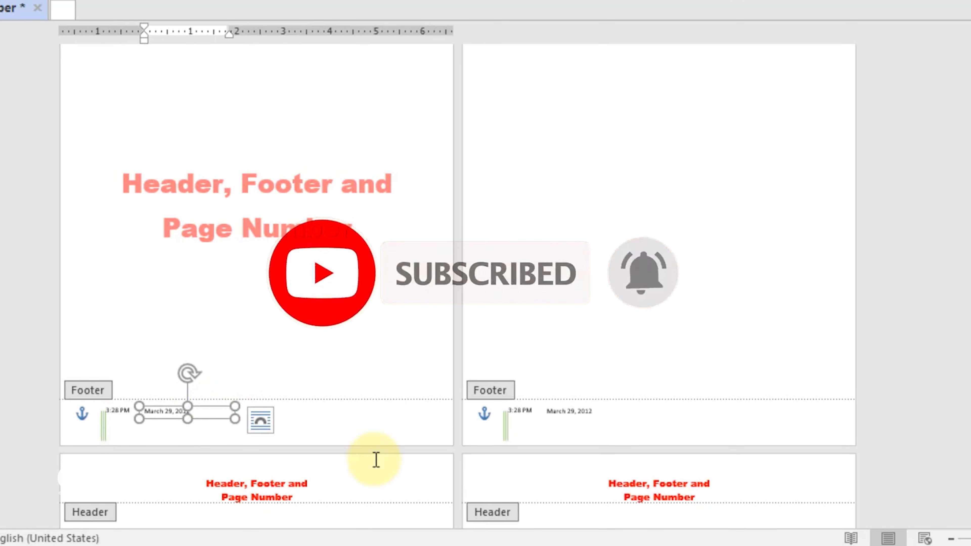
click(121, 417)
click(231, 419)
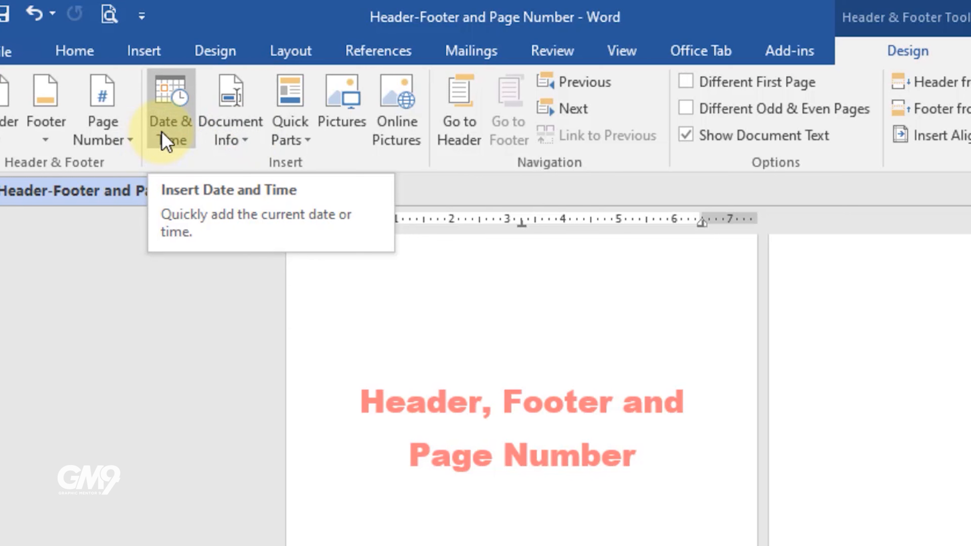
Step: Insert the Author and File Name document info fields into the footer
click(246, 145)
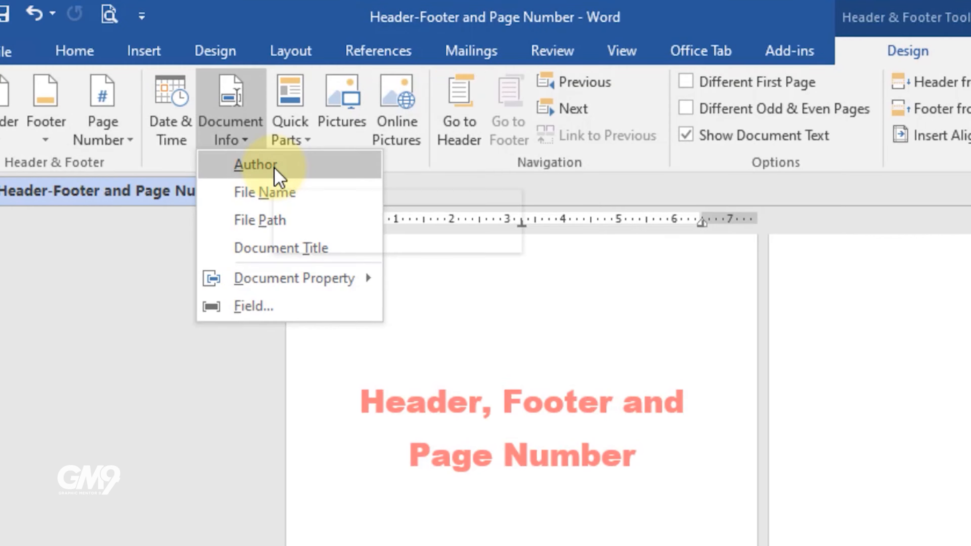
click(275, 175)
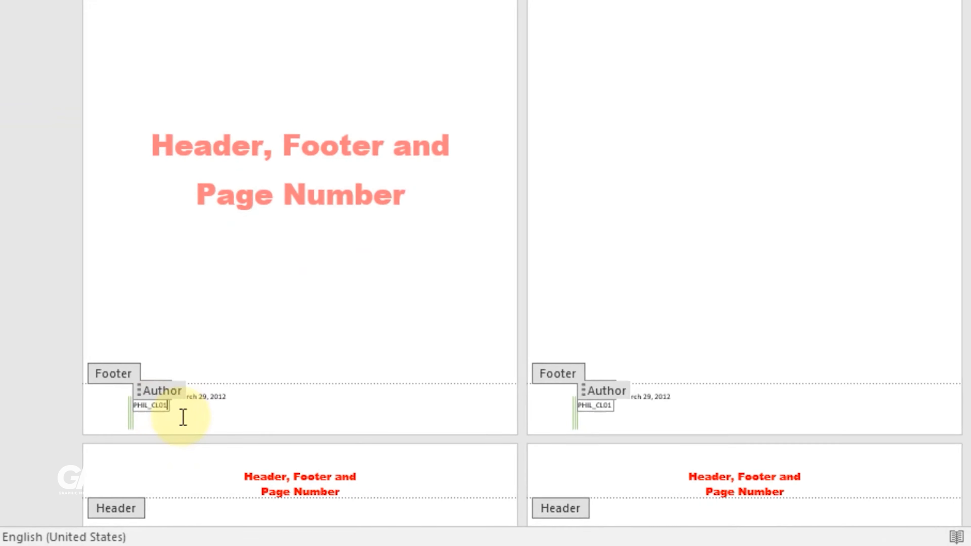
double_click(282, 416)
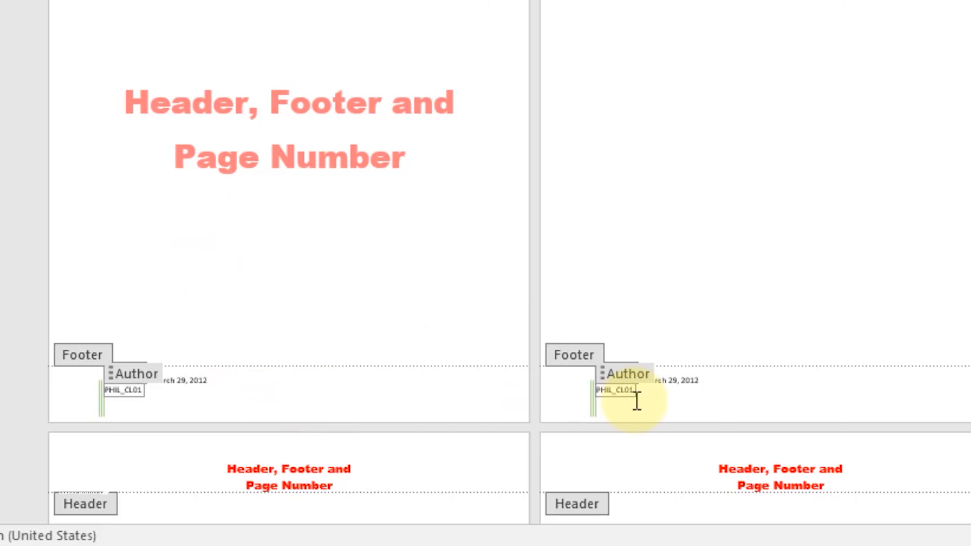
double_click(266, 223)
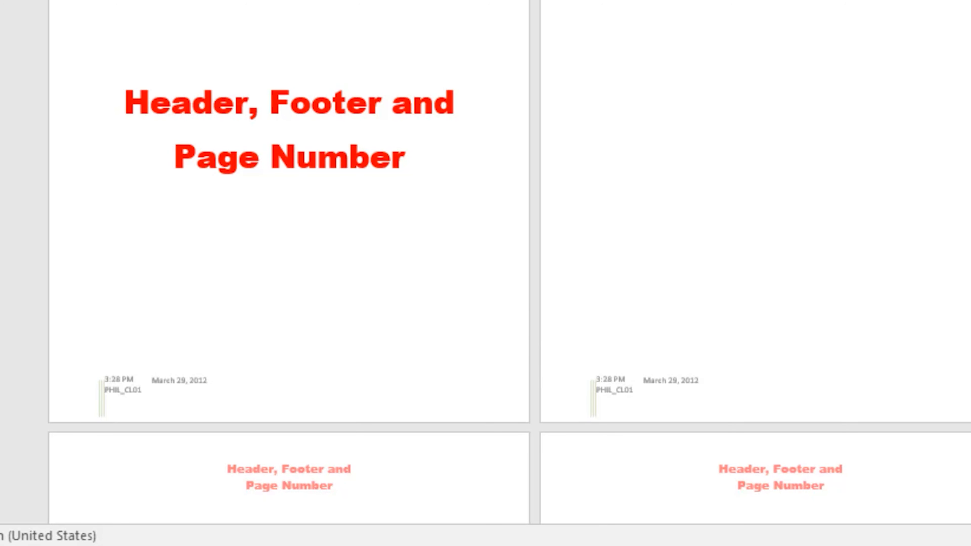
double_click(293, 390)
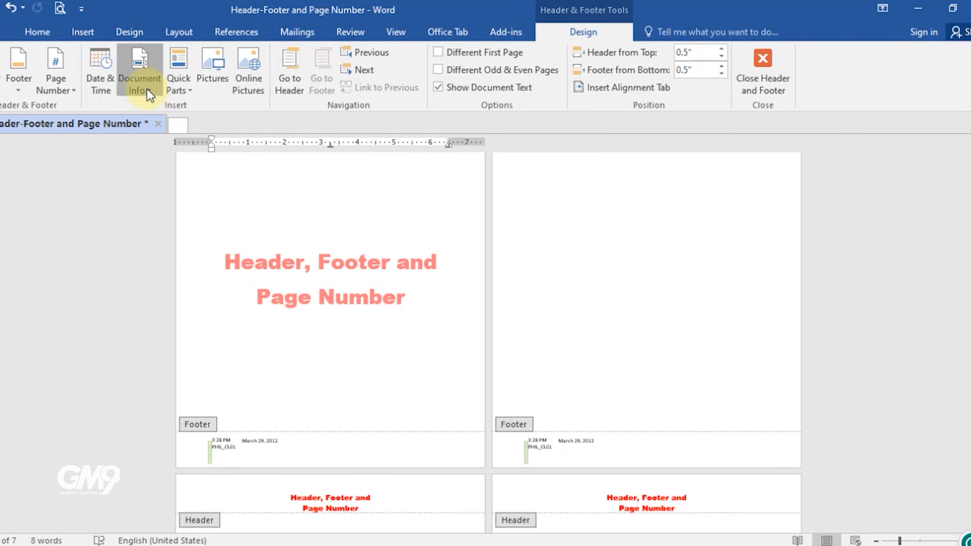
click(140, 87)
click(164, 125)
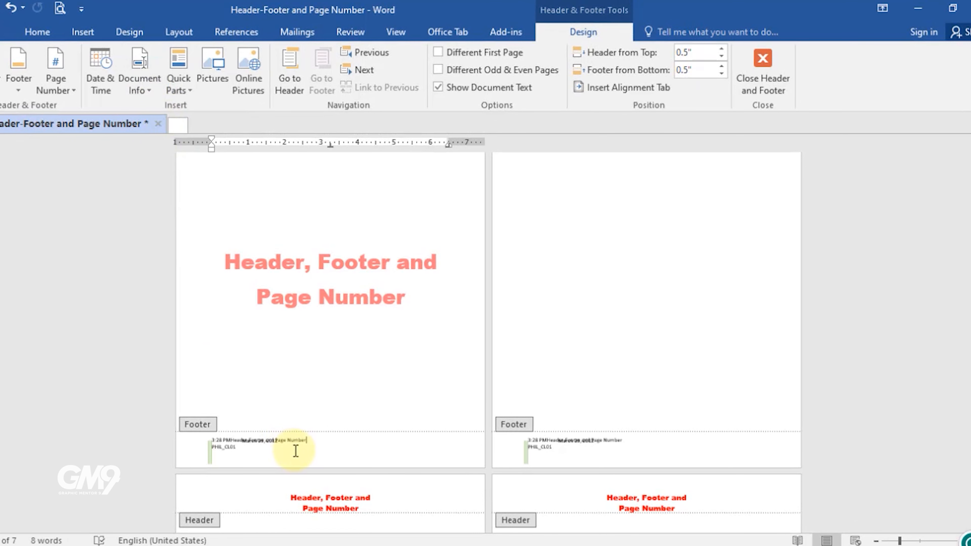
Step: Insert the File Name field into the header and delete the original title text there
scroll(298, 462, up, 3)
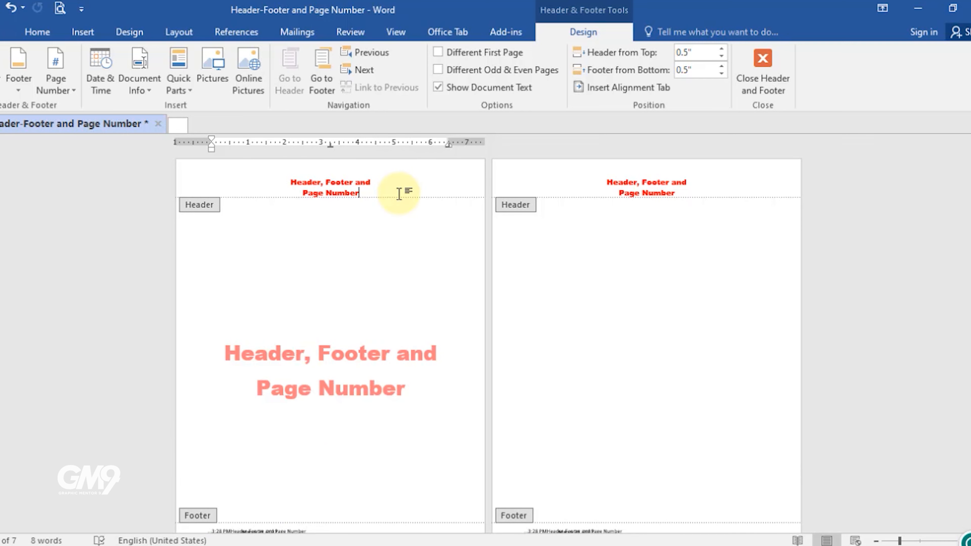
ctrl+scroll(381, 242, up, 5)
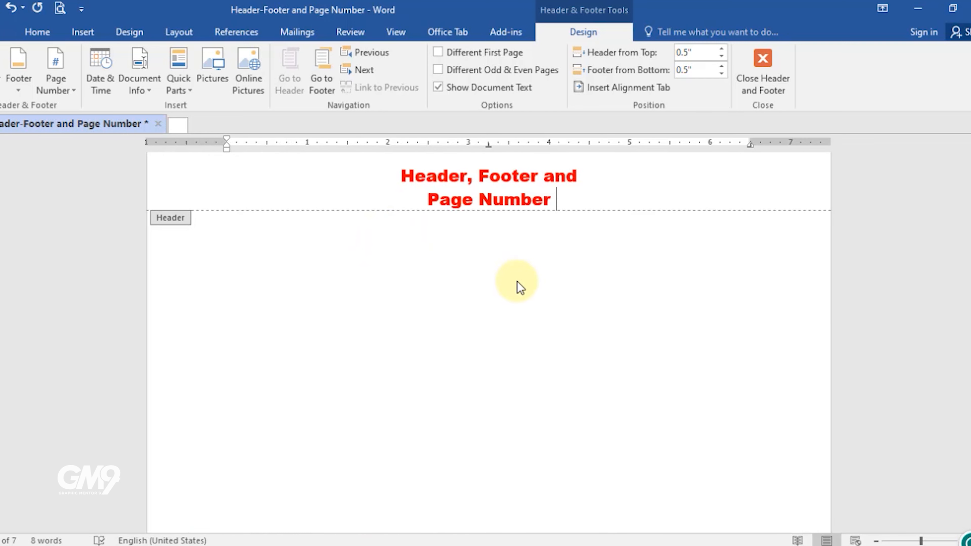
click(153, 91)
click(173, 125)
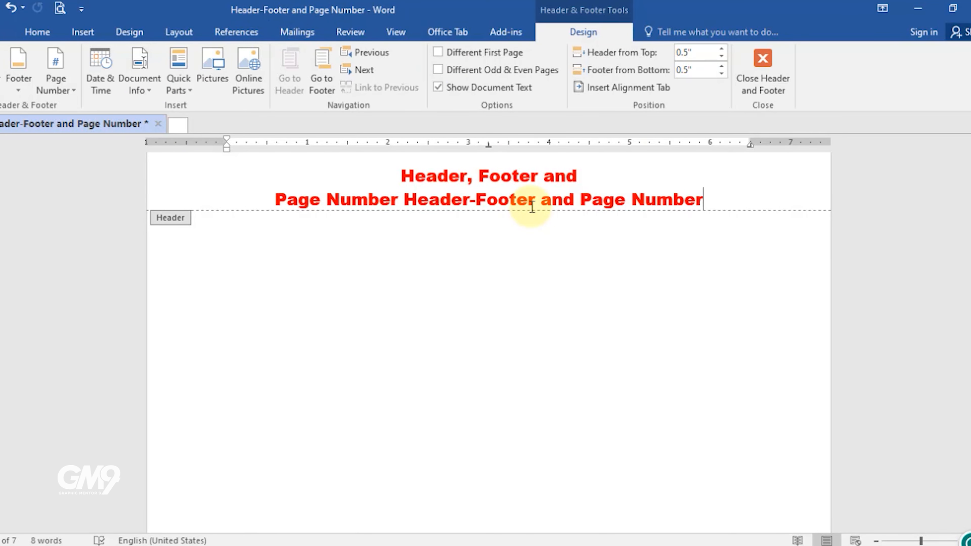
shift+click(407, 208)
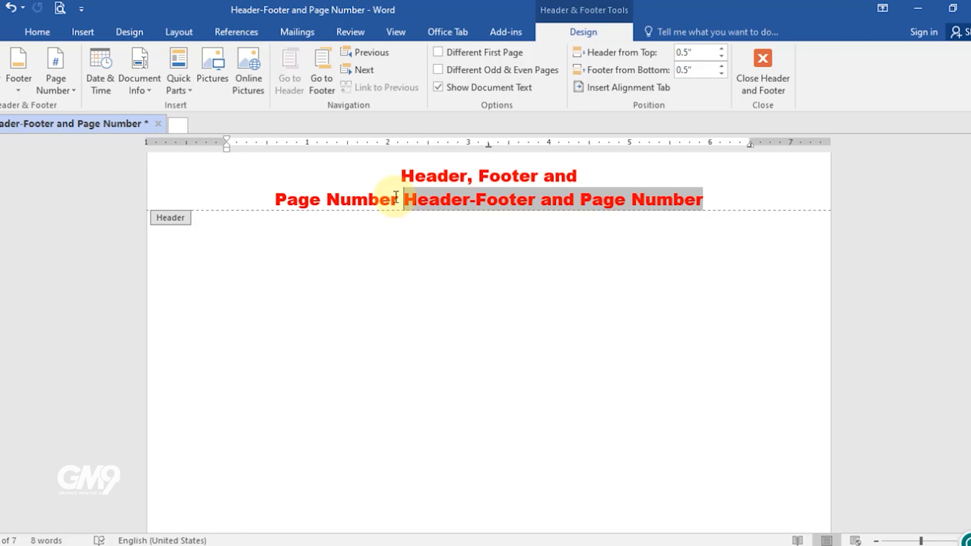
drag(395, 197, 301, 169)
key(Delete)
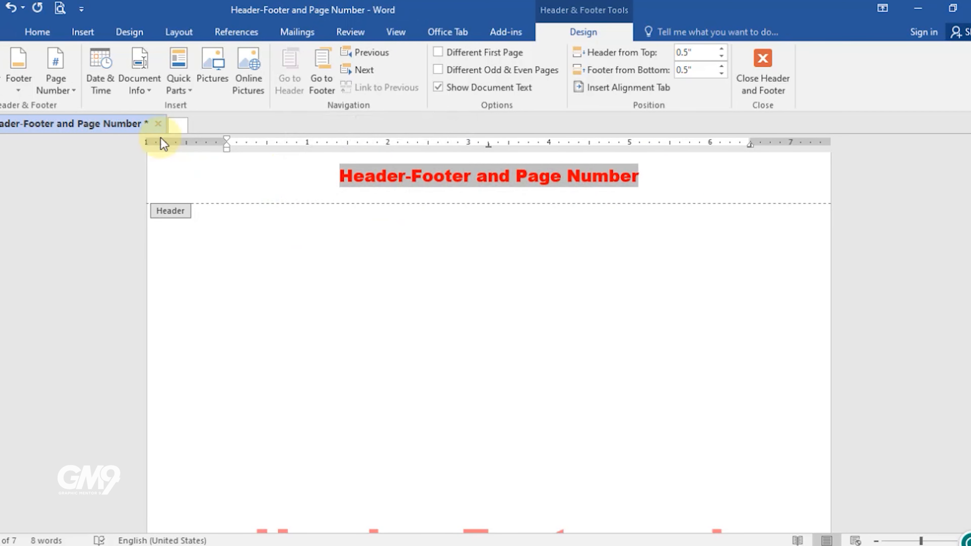
Step: Insert the File Path and Document Title fields into the header
click(151, 88)
click(165, 143)
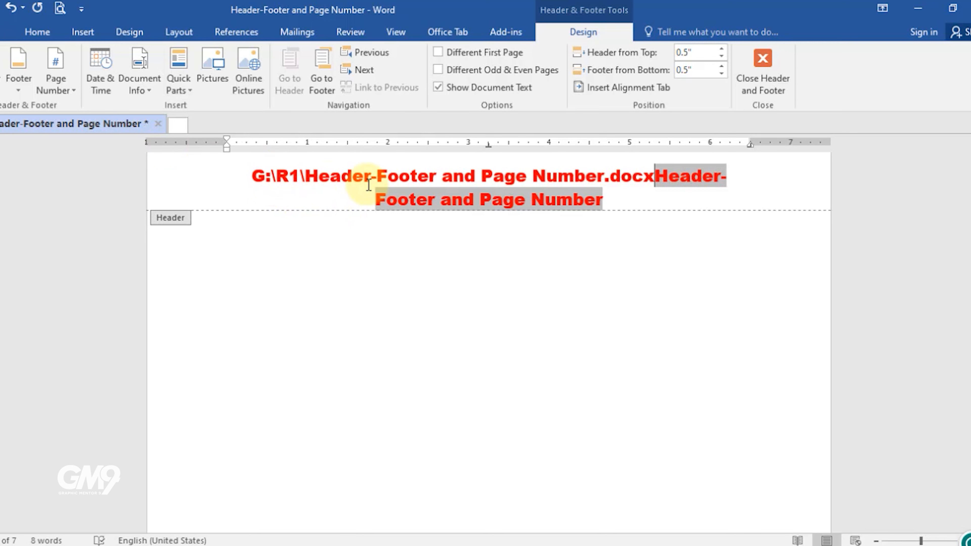
click(151, 87)
click(181, 159)
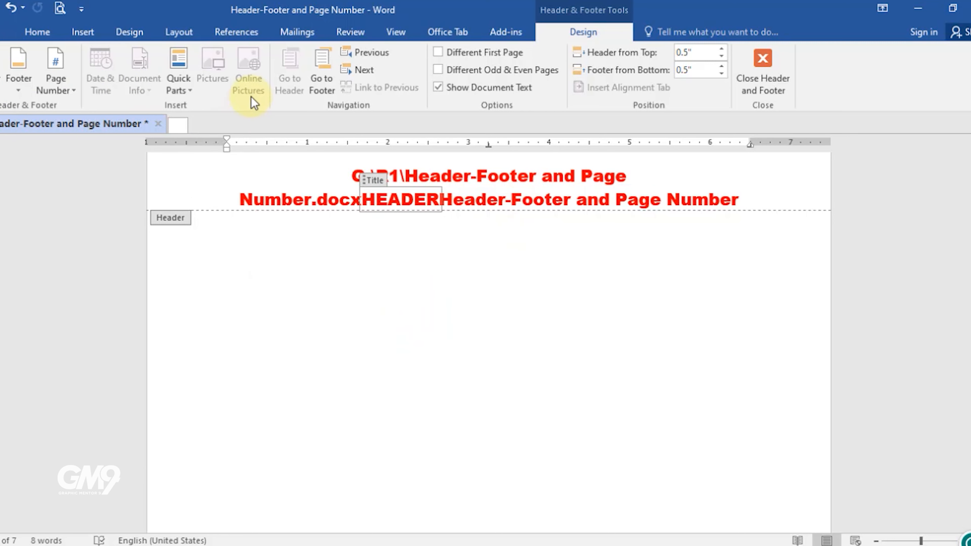
click(754, 204)
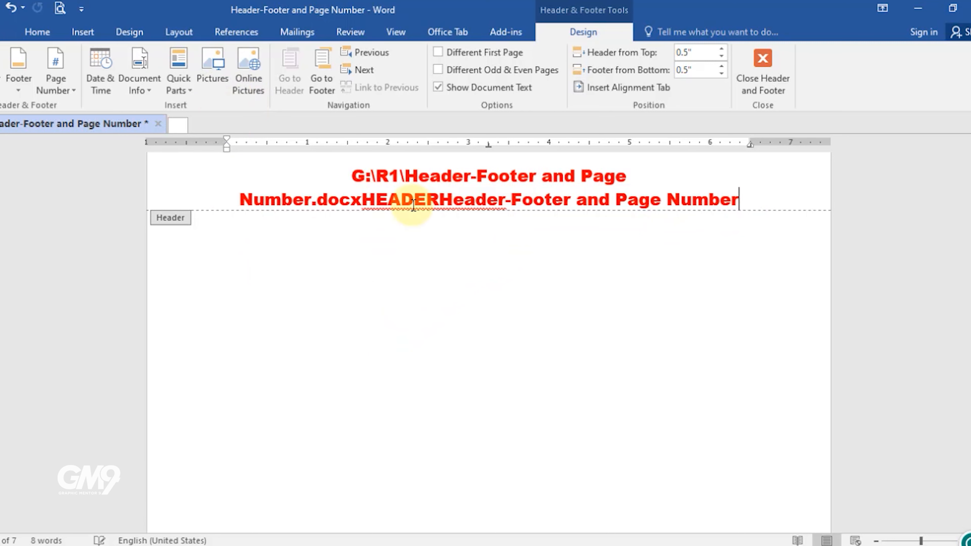
click(182, 91)
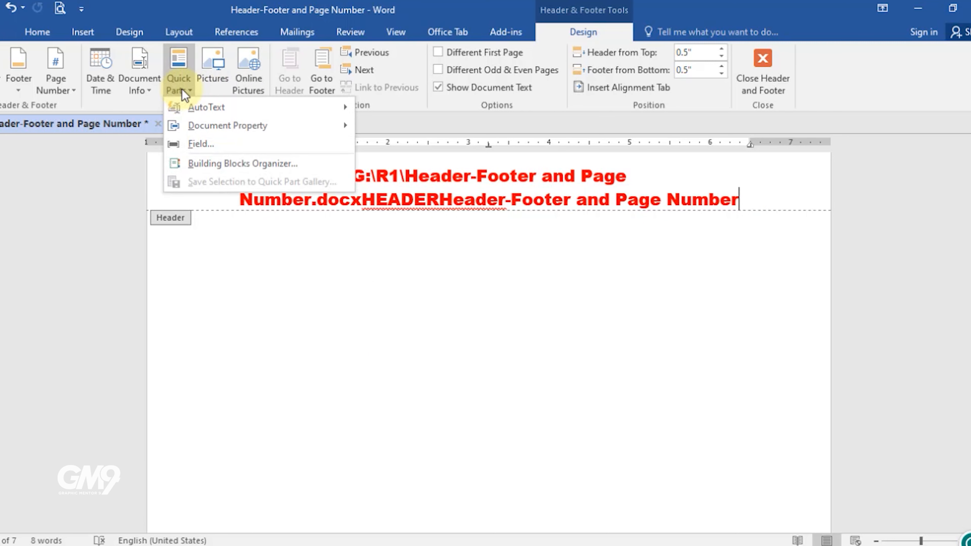
mouse_move(214, 104)
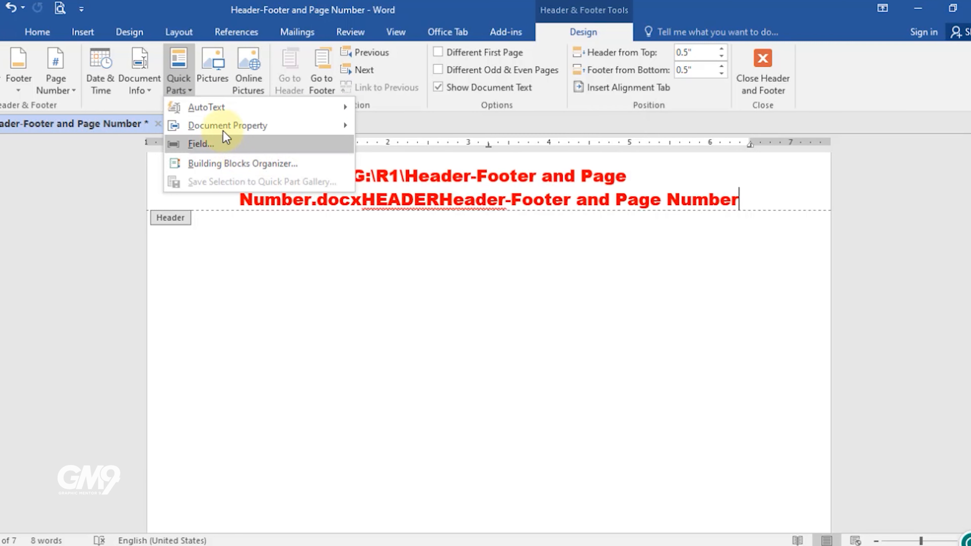
mouse_move(225, 124)
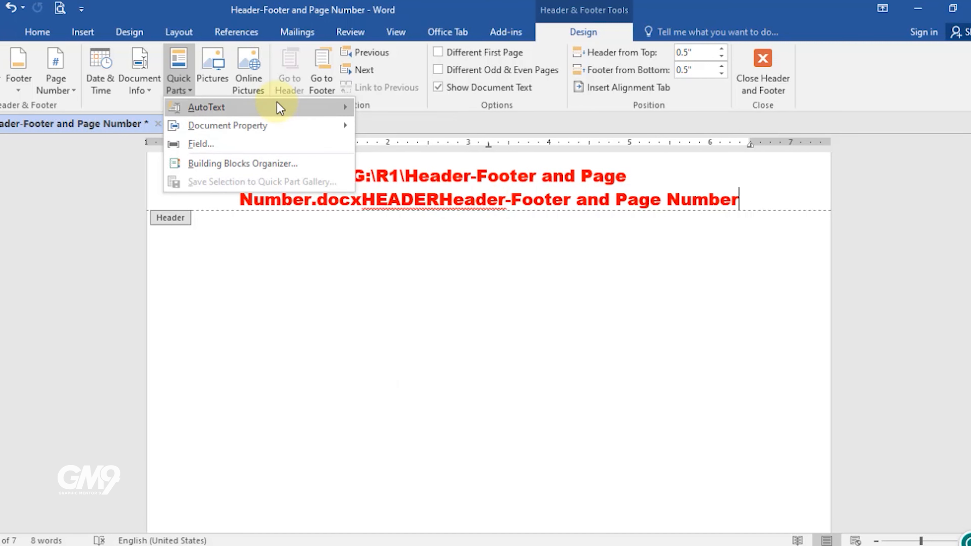
click(175, 7)
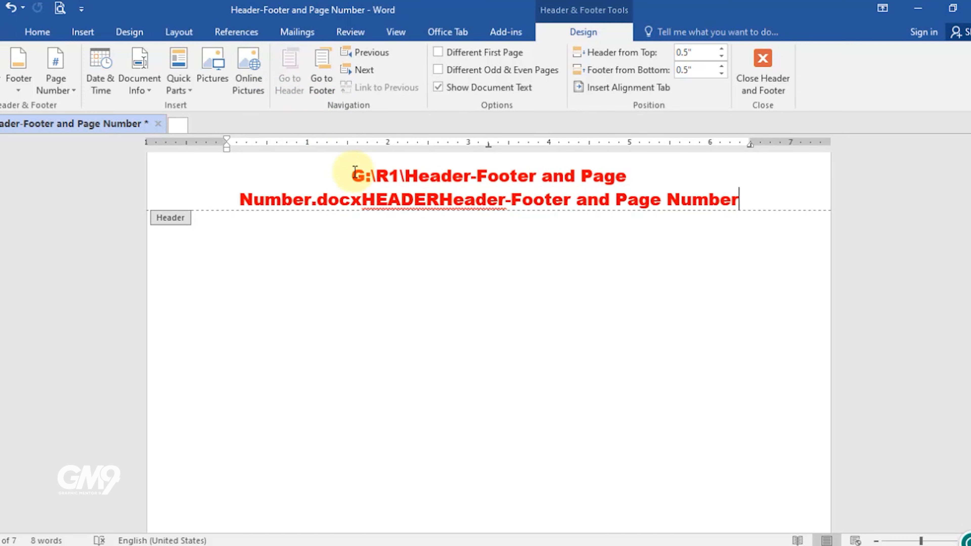
Step: Delete all the inserted field text from the header
click(322, 86)
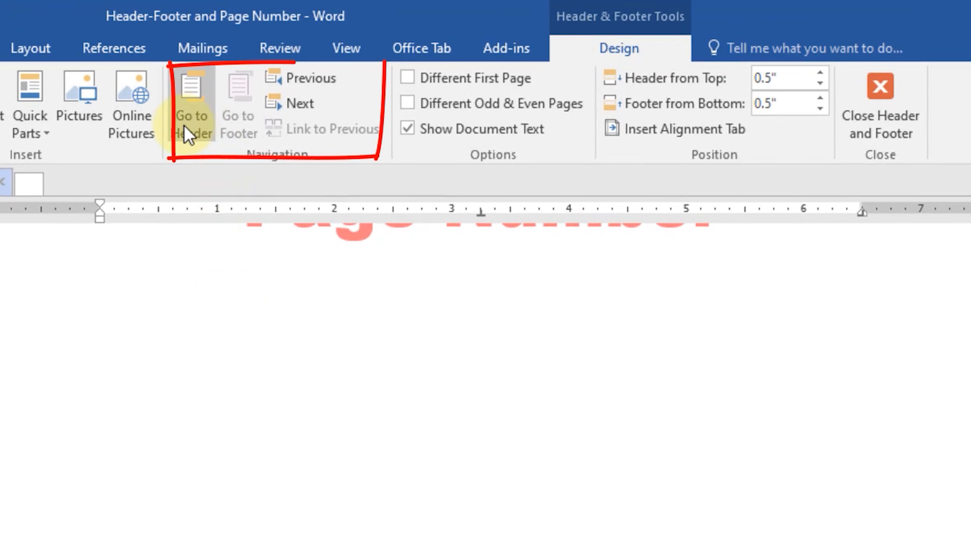
click(194, 119)
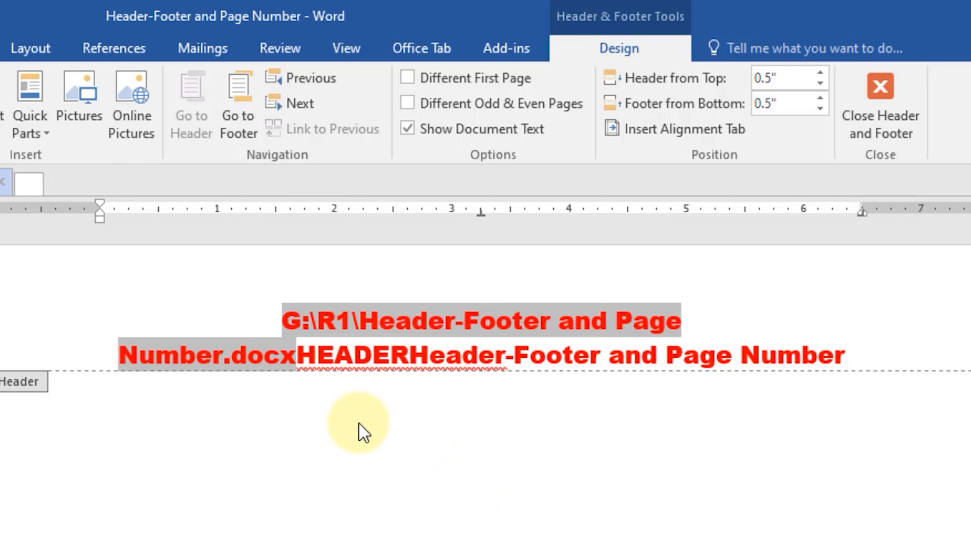
mouse_move(854, 353)
mouse_down()
mouse_move(559, 353)
mouse_move(291, 311)
mouse_up()
key(Delete)
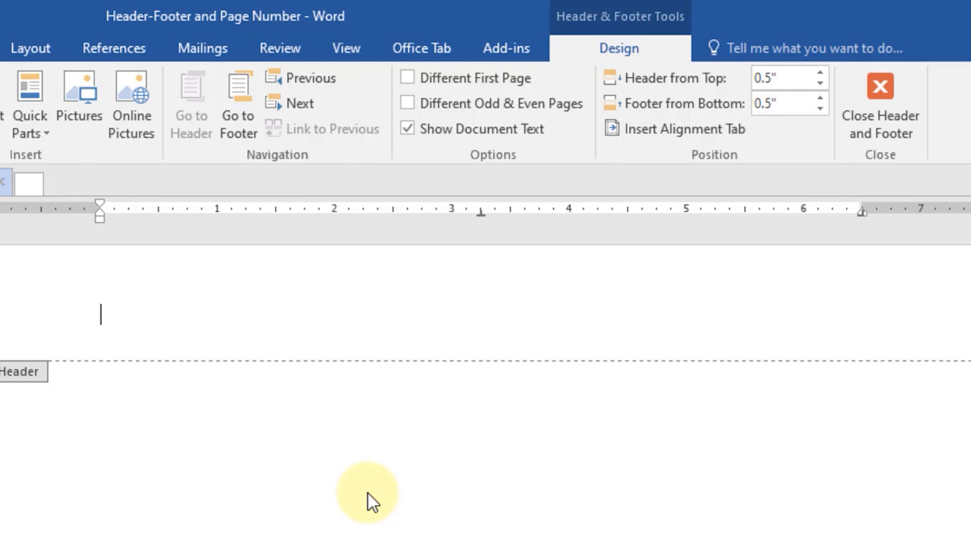
Step: Delete all the date, time and document info content from the footer
scroll(447, 447, down, 6)
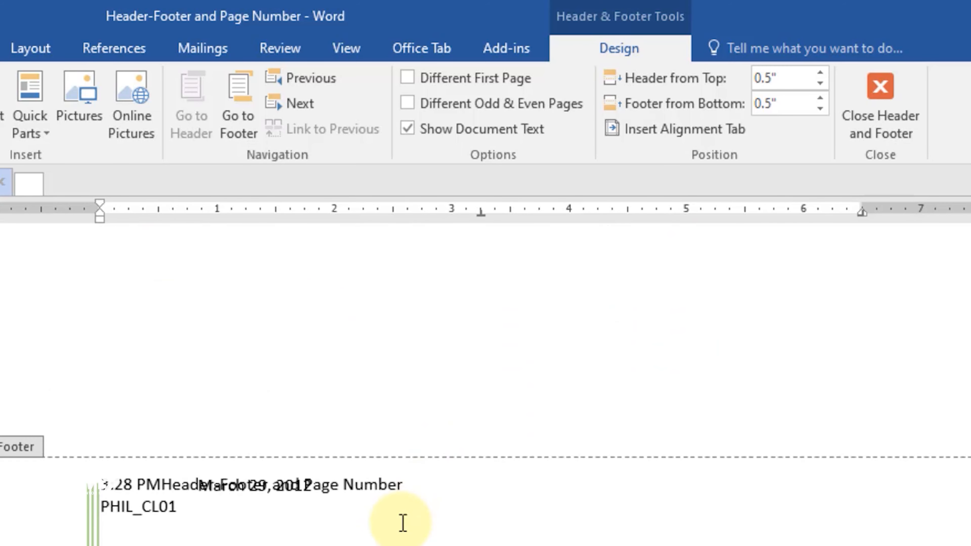
drag(241, 523, 22, 483)
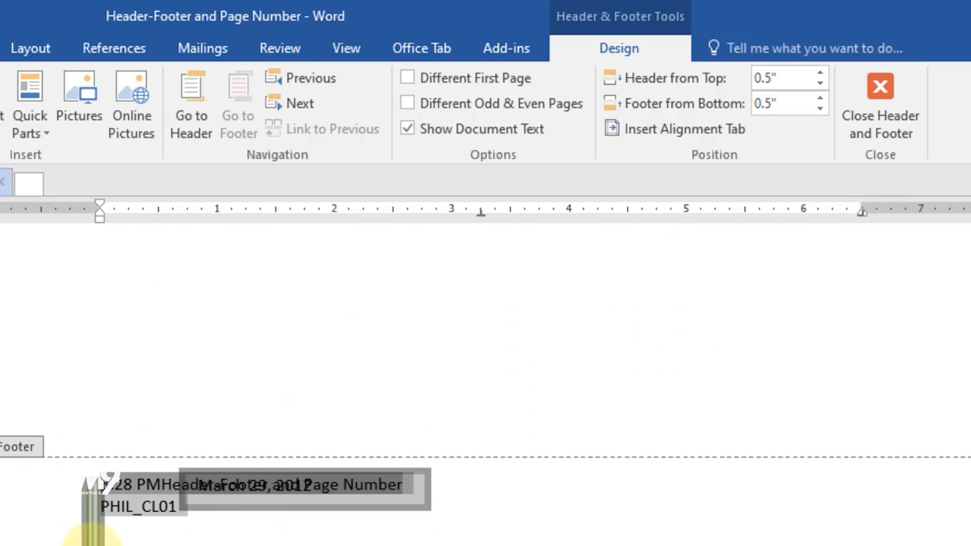
key(Delete)
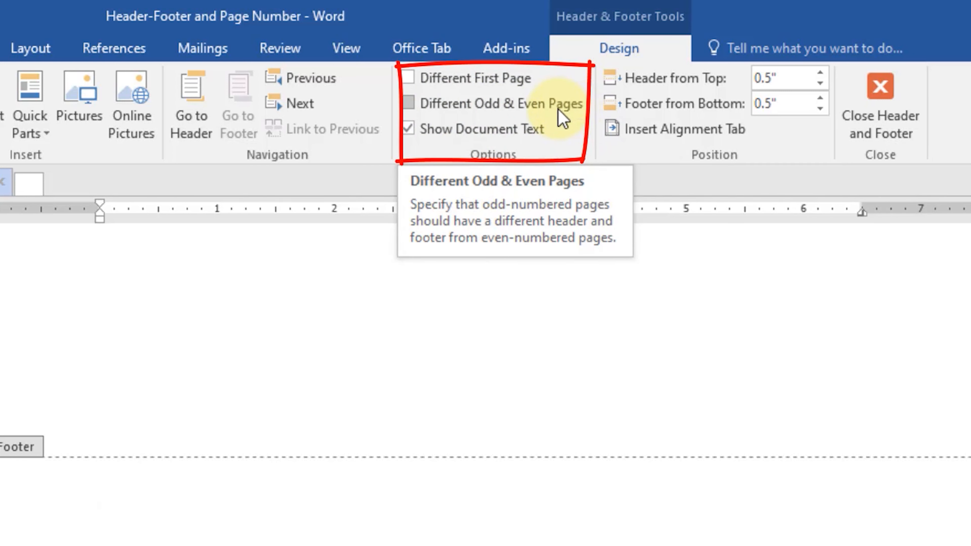
Step: Delete the title text Header, Footer and Page Number from the document body
scroll(421, 528, up, 3)
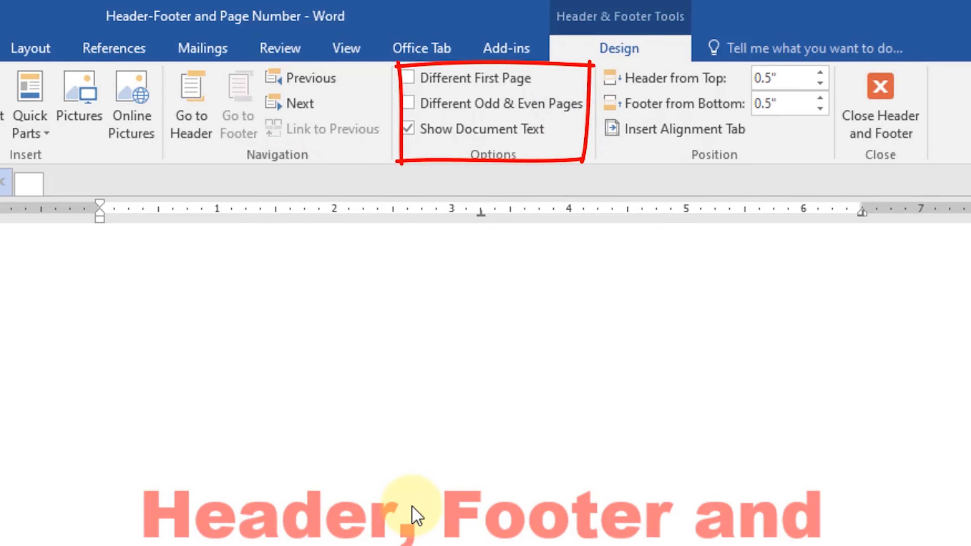
scroll(420, 508, up, 5)
click(414, 314)
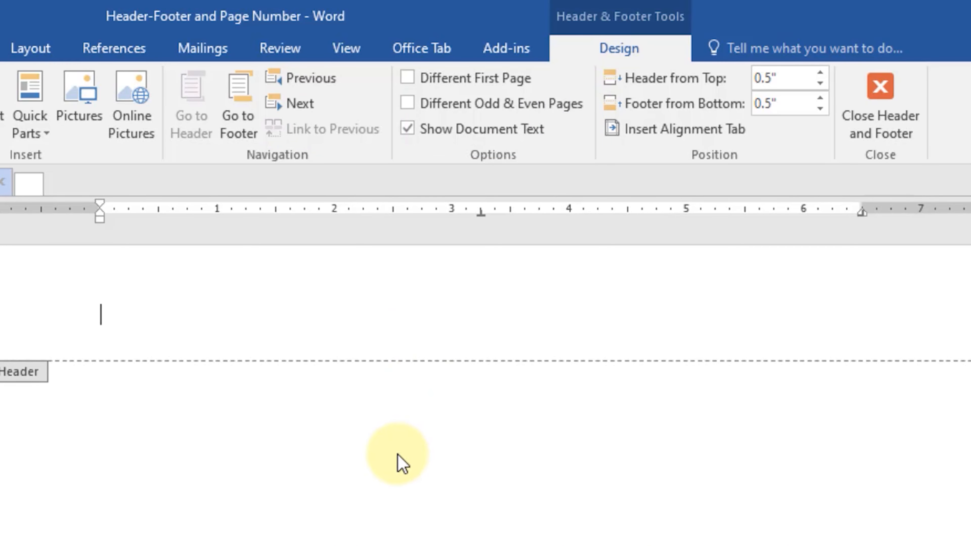
double_click(425, 431)
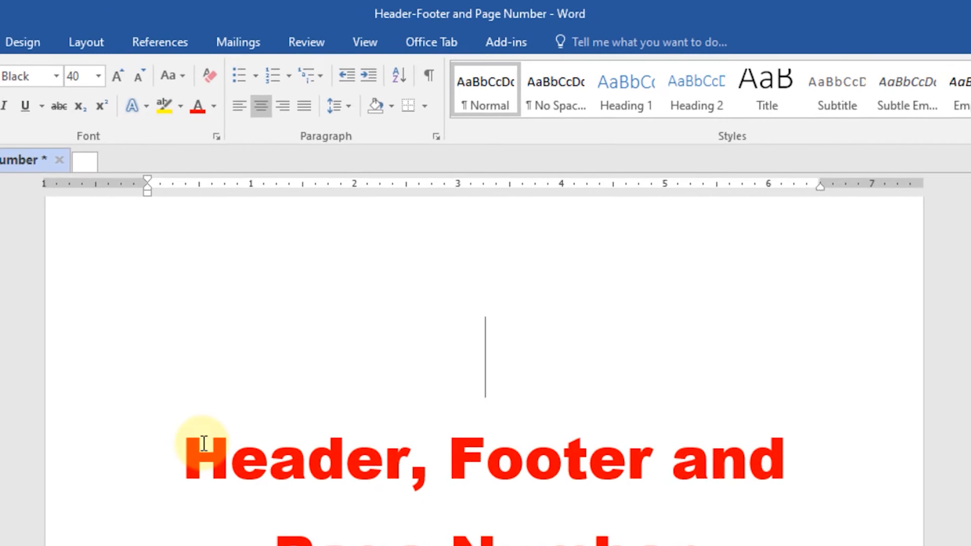
drag(142, 520, 685, 545)
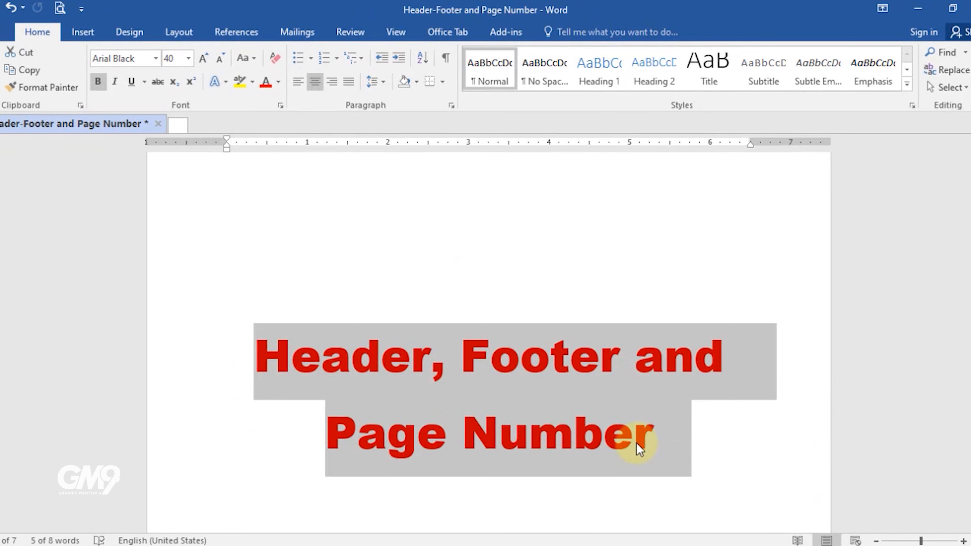
key(Delete)
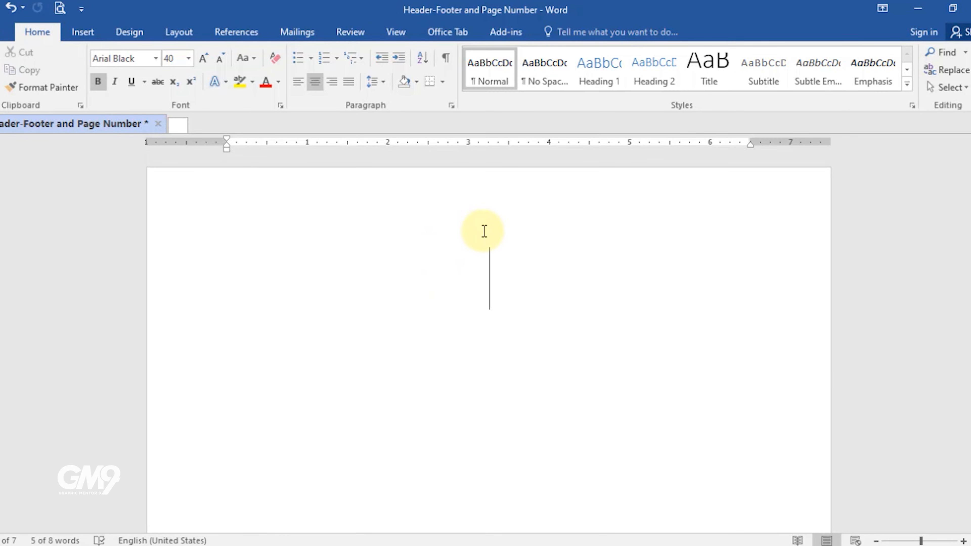
Step: Enter Different First Page in the header, set it to 15 pt and center it
double_click(470, 211)
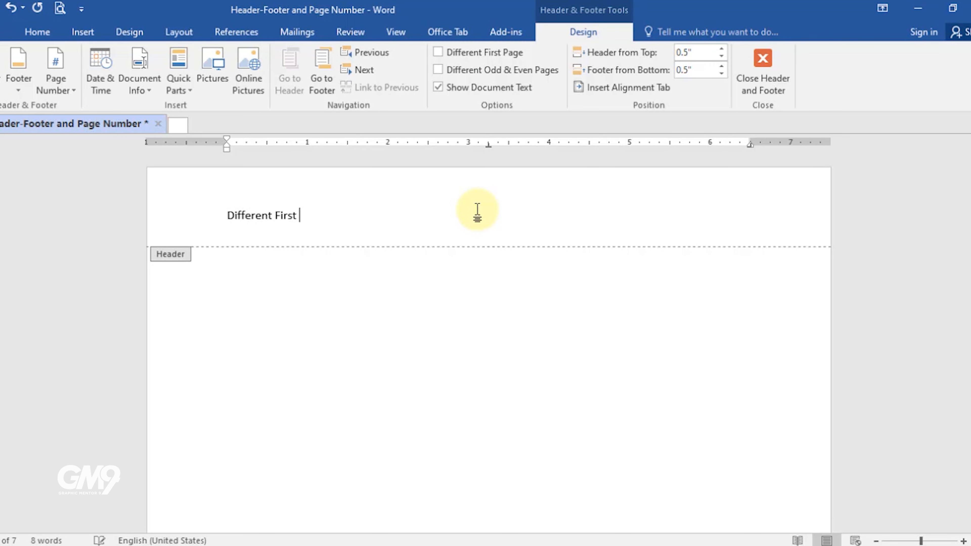
click(219, 220)
click(37, 32)
click(171, 58)
text(15)
key(Return)
key(ctrl+e)
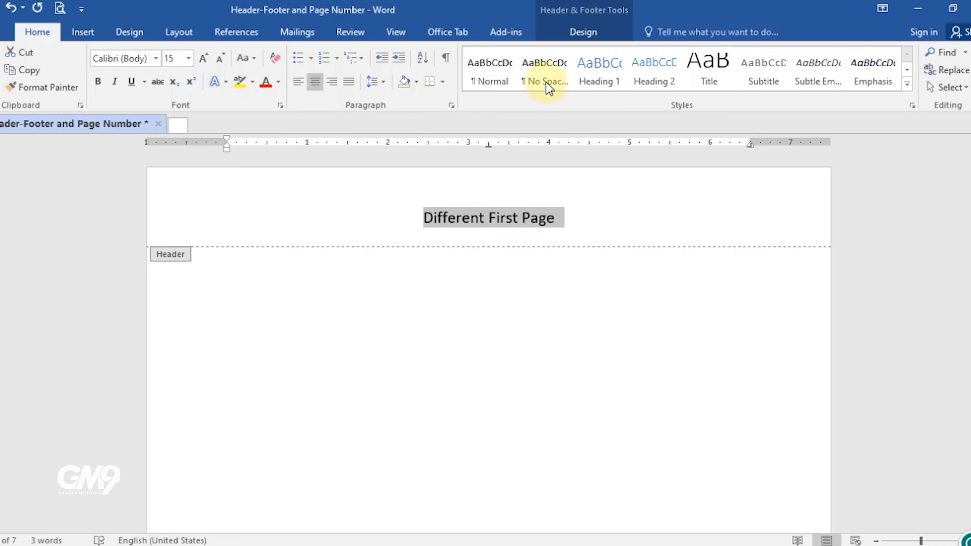
Step: Enable Different First Page and move the Different First Page text into the first-page header
click(575, 32)
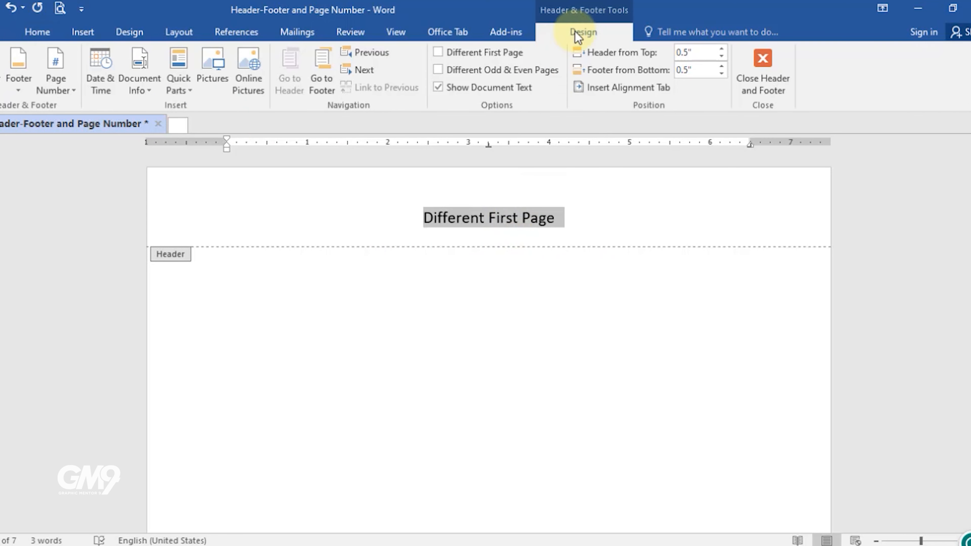
click(437, 53)
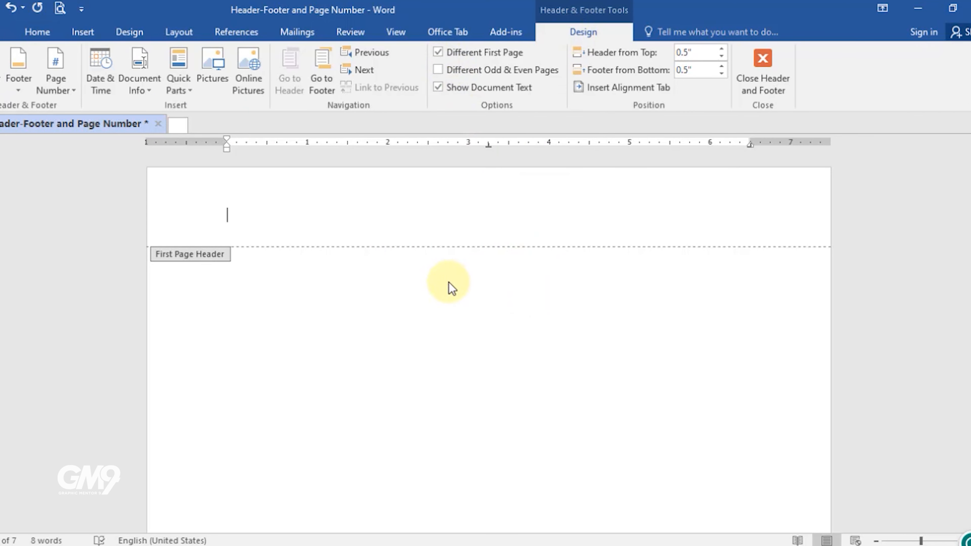
scroll(516, 333, down, 15)
triple_click(462, 430)
key(ctrl+c)
key(Delete)
scroll(397, 336, up, 10)
click(454, 241)
key(ctrl+v)
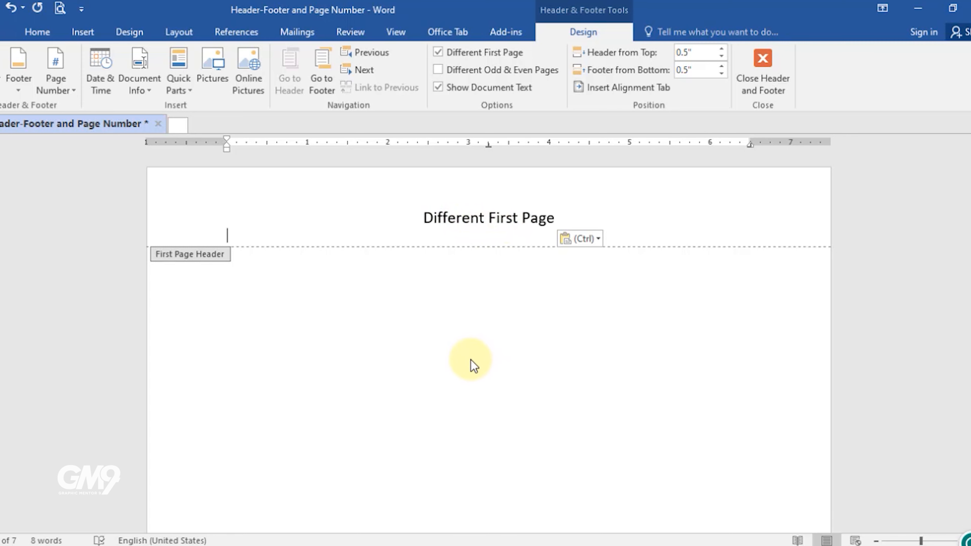
Step: Enable the Different Odd & Even Pages option for headers and footers
scroll(473, 361, down, 5)
scroll(471, 360, down, 6)
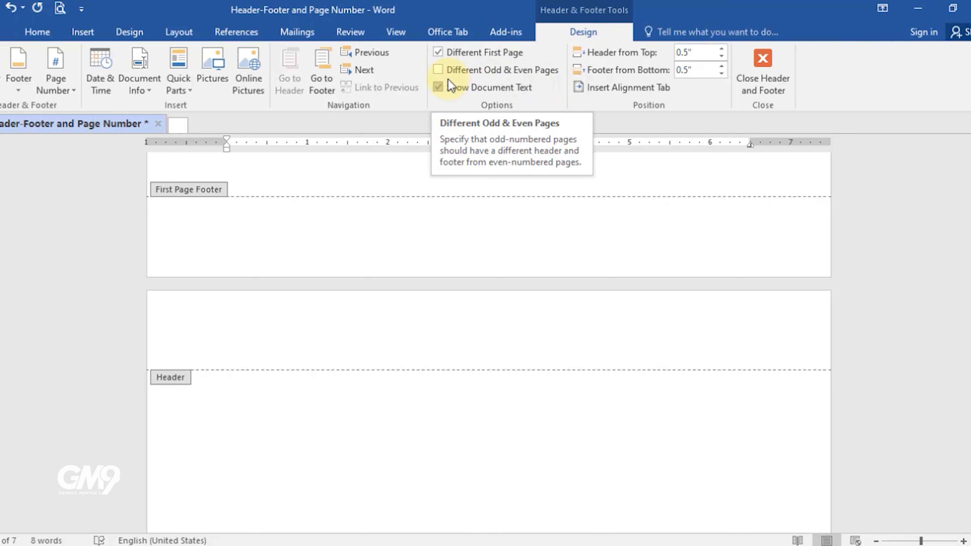
click(440, 70)
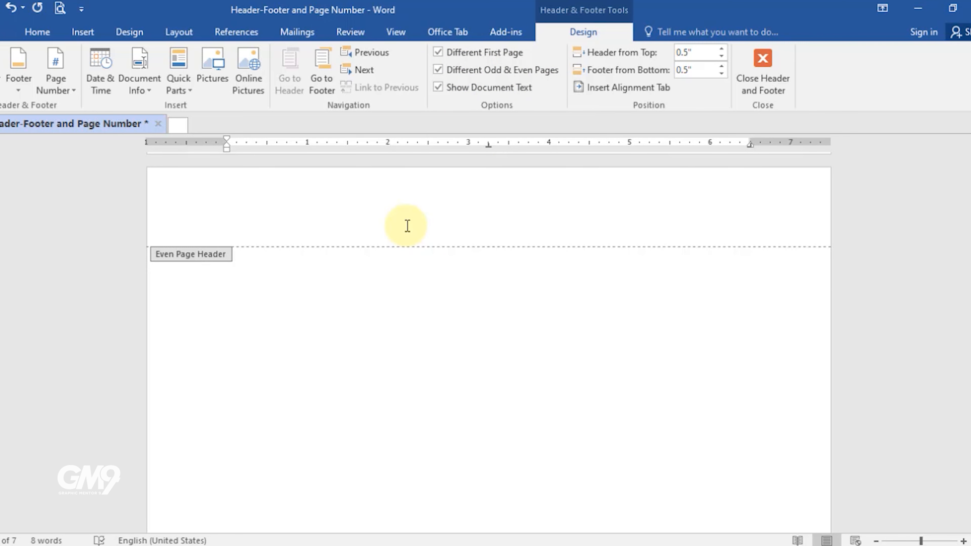
scroll(524, 297, up, 5)
scroll(406, 381, down, 2)
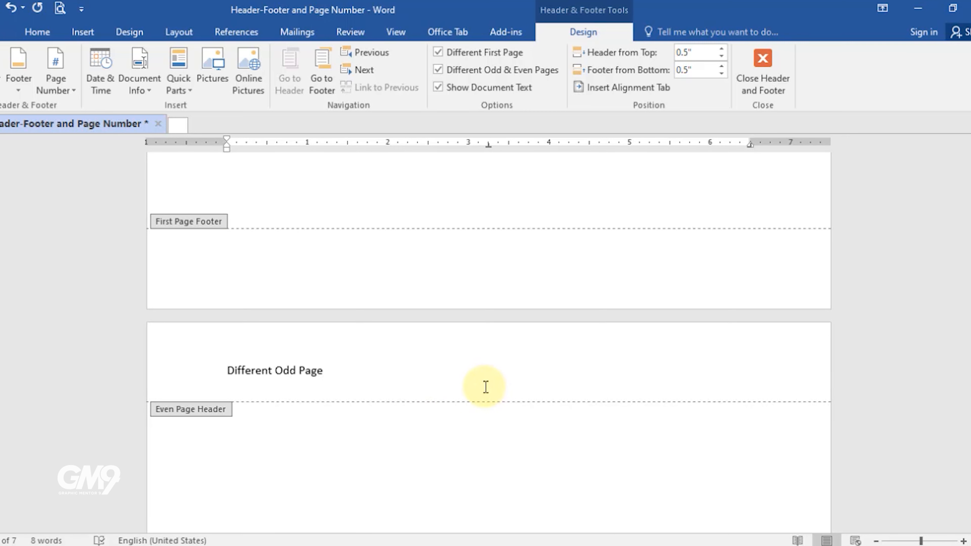
Step: Set the Different Odd Page header text to 15 pt and center it
click(203, 373)
click(38, 32)
click(177, 60)
text(15)
key(Return)
click(321, 84)
Step: Paste the header text into the next page's header and change Odd to Even there
scroll(492, 410, down, 15)
click(444, 341)
key(ctrl+v)
double_click(497, 342)
text(Even)
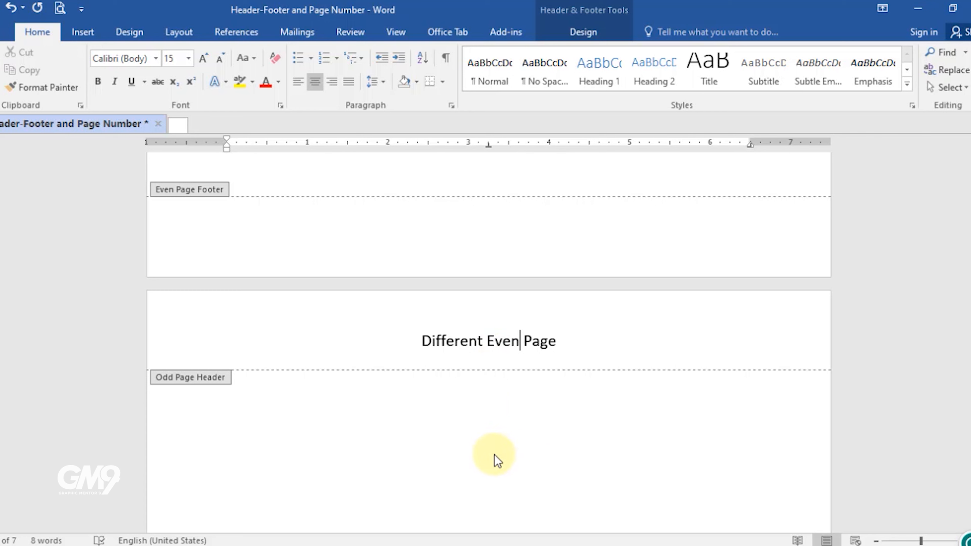
Step: Leave header editing and review the headers across the pages
double_click(482, 447)
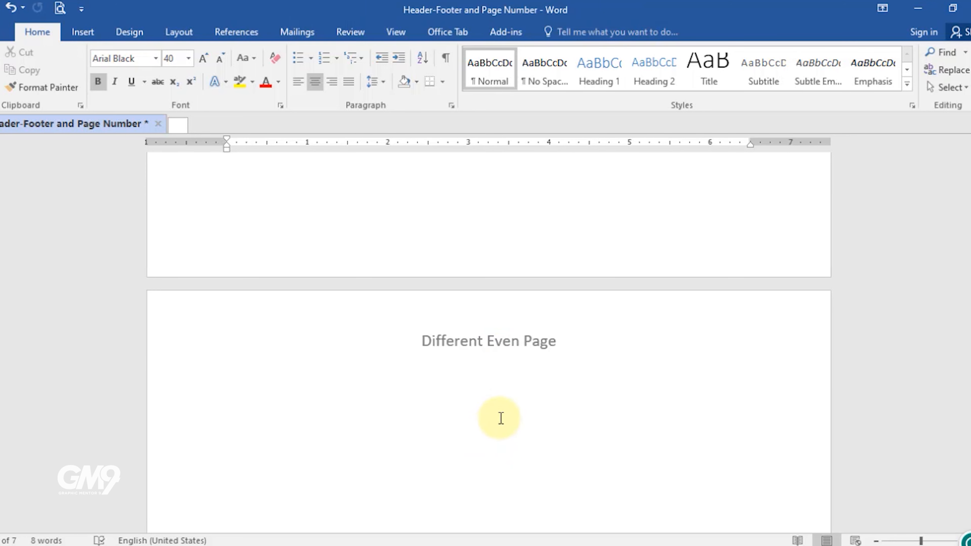
scroll(504, 412, down, 5)
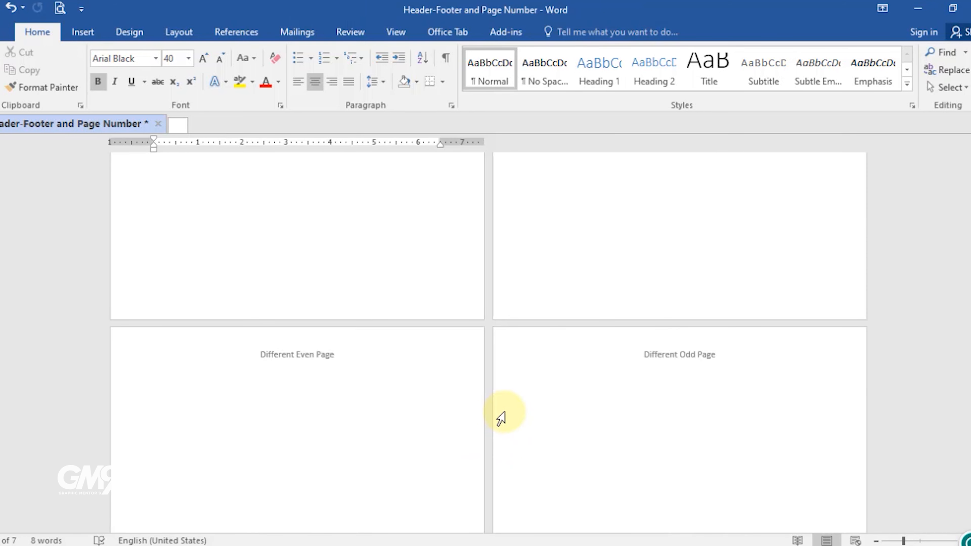
scroll(453, 418, up, 10)
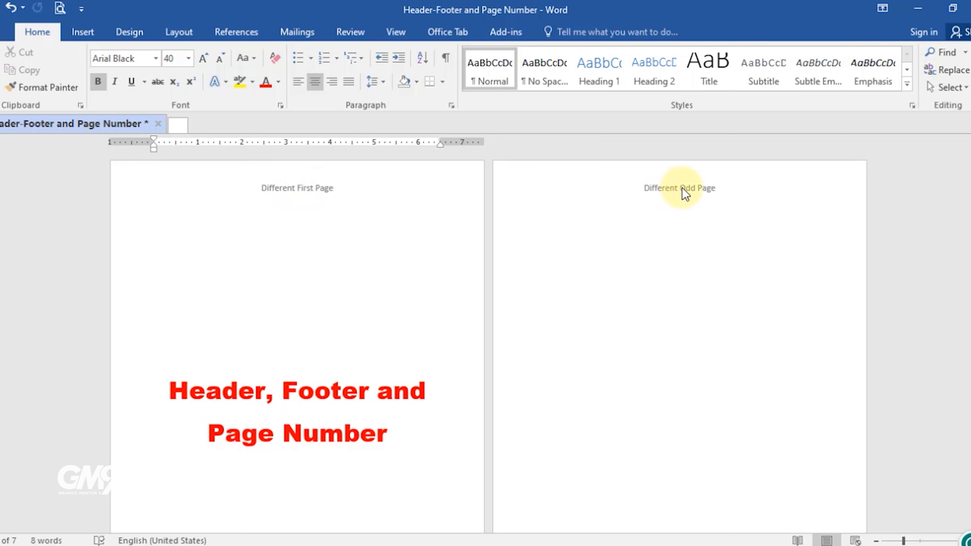
Step: Right-align the Different Odd Page header text
double_click(649, 193)
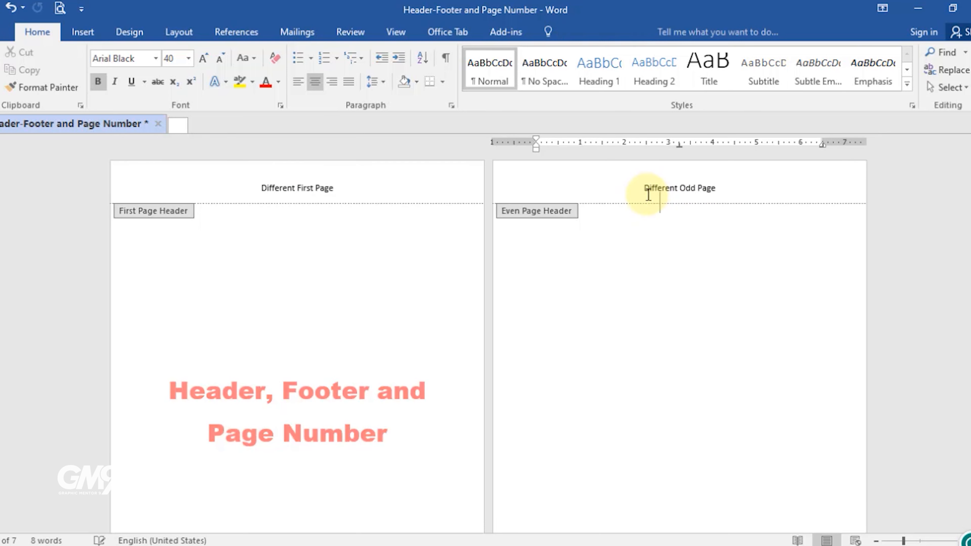
triple_click(648, 193)
click(37, 32)
click(331, 81)
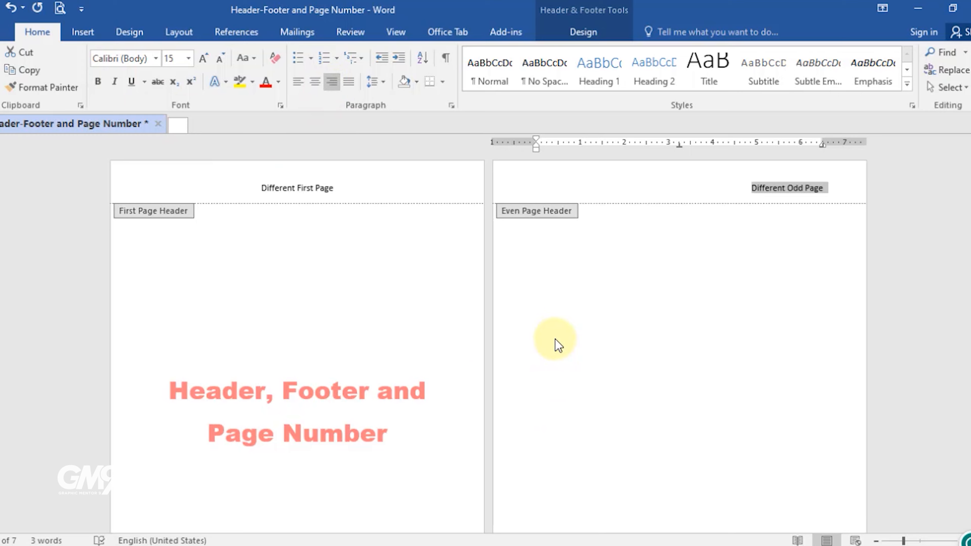
Step: Left-align the Different Even Page header text
scroll(555, 336, down, 7)
triple_click(249, 391)
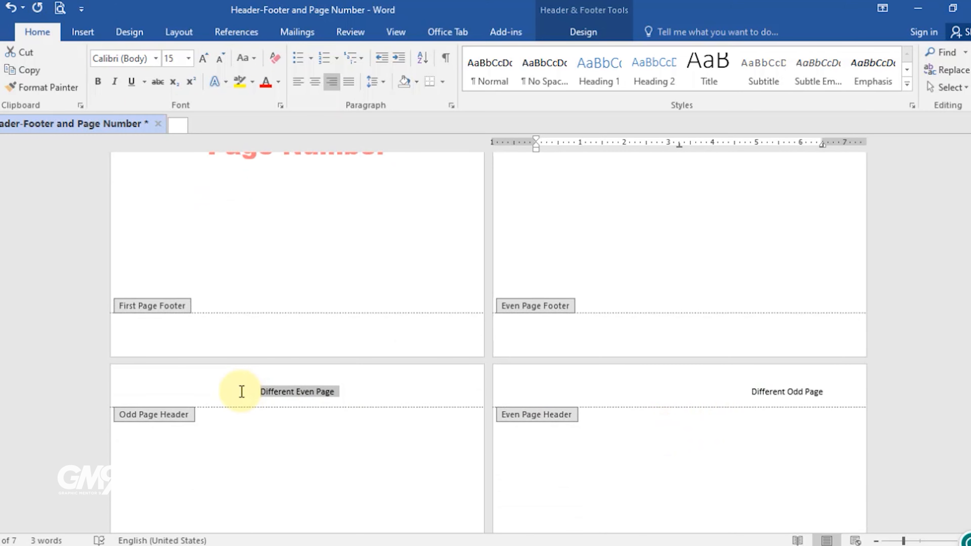
click(298, 81)
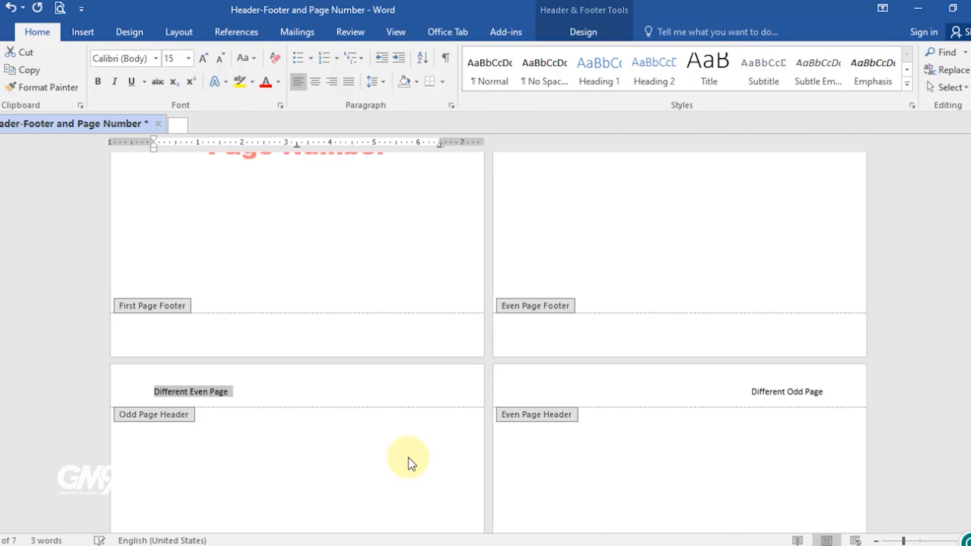
Step: Review the first, odd and even page headers and footers
double_click(365, 275)
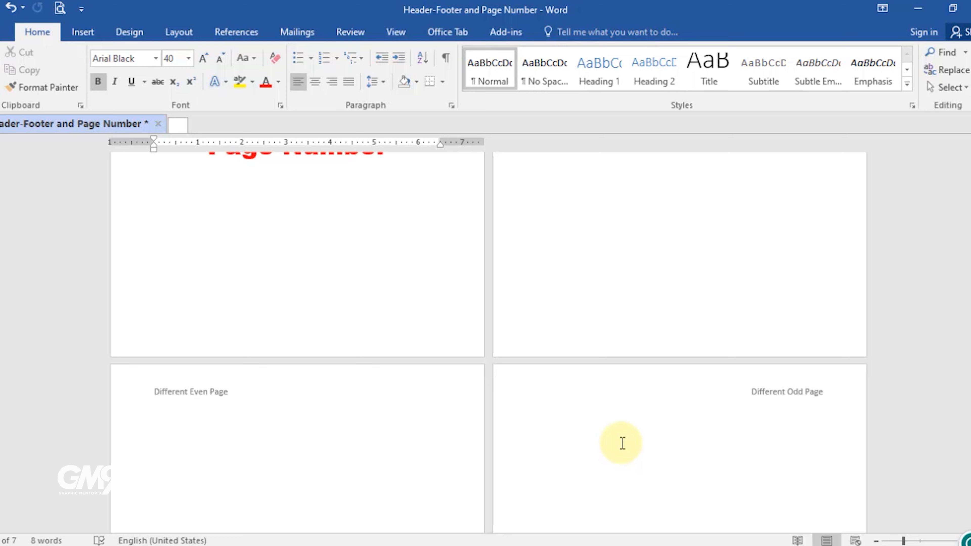
scroll(393, 386, up, 5)
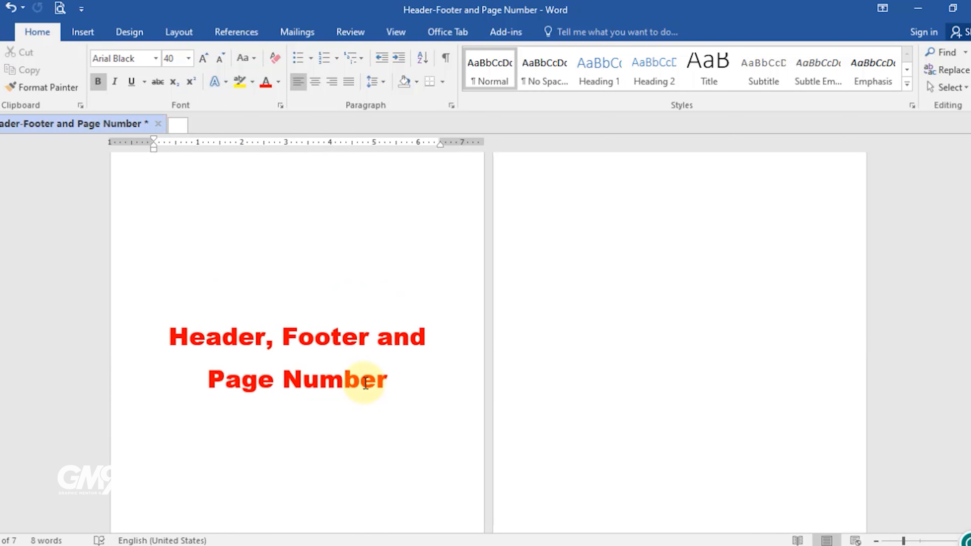
double_click(708, 187)
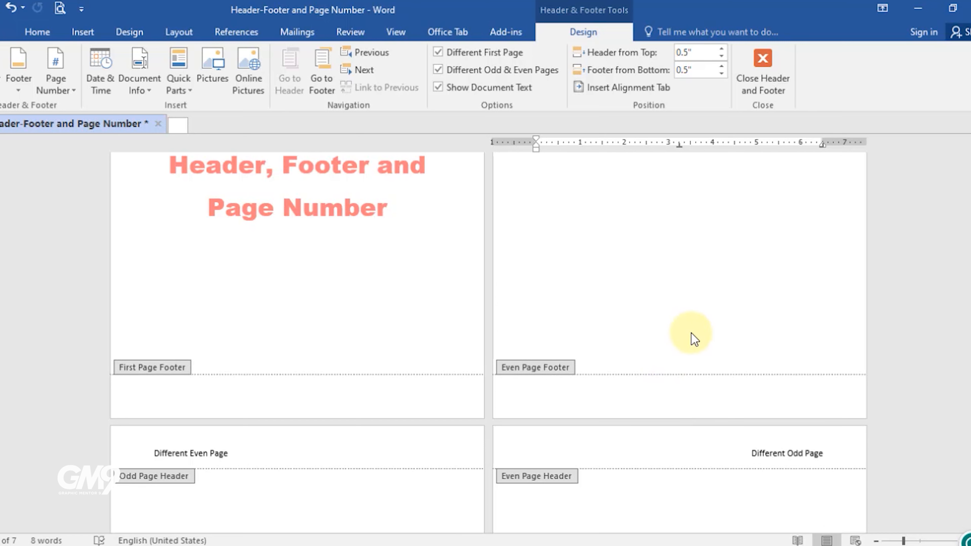
scroll(484, 379, up, 3)
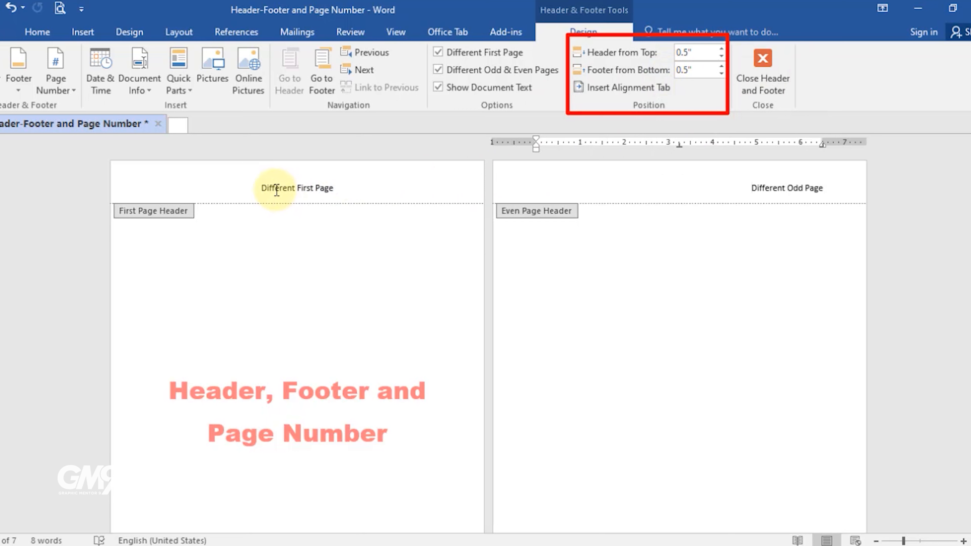
scroll(361, 346, down, 6)
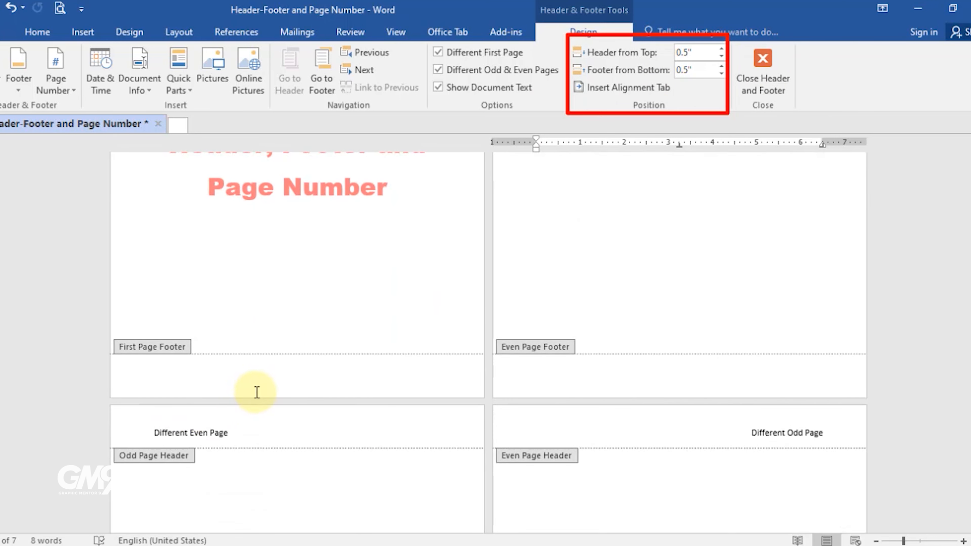
Step: Paste the "Different First Page" text into the first page footer and remove the extra empty line
click(298, 386)
key(ctrl+v)
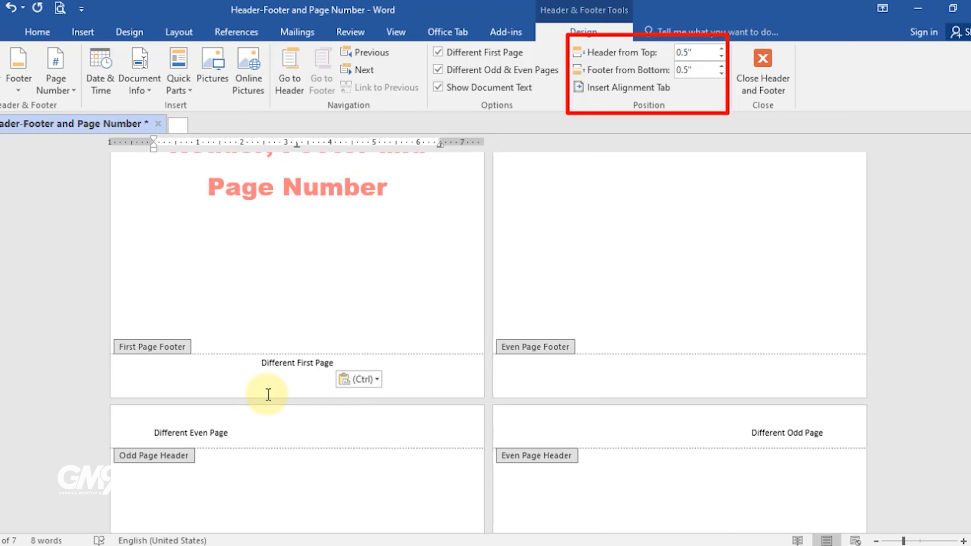
key(BackSpace)
scroll(606, 276, up, 2)
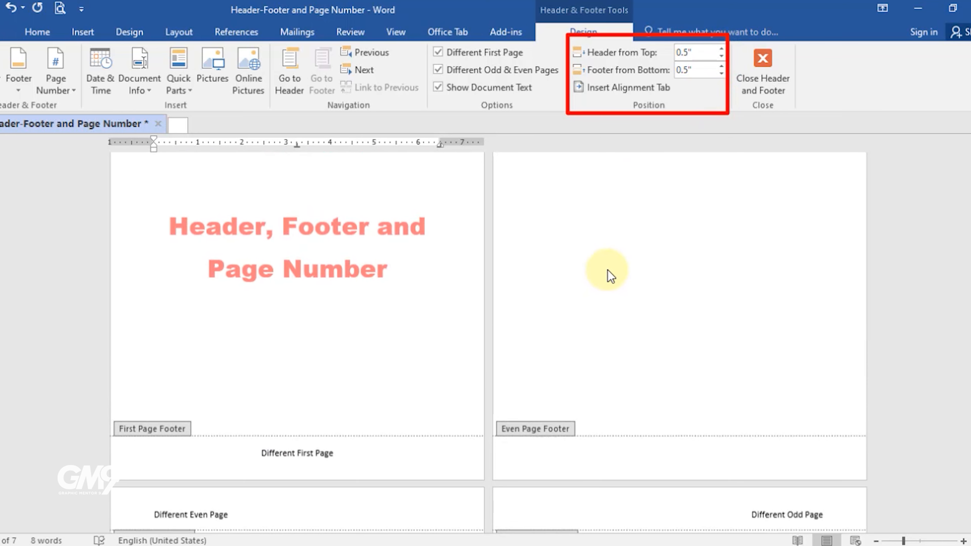
scroll(256, 504, down, 1)
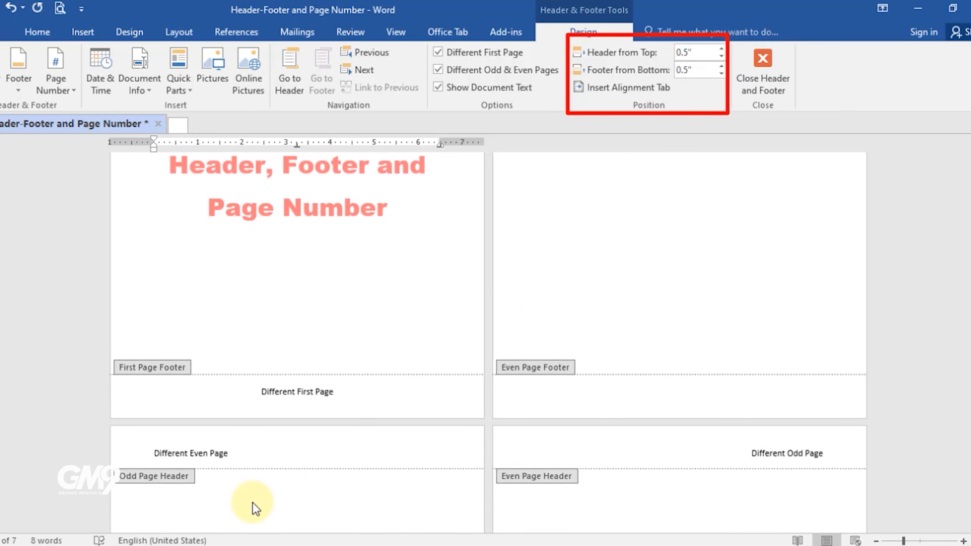
Step: Set the header from top and the footer from bottom distances to 0.3"
click(722, 56)
click(721, 56)
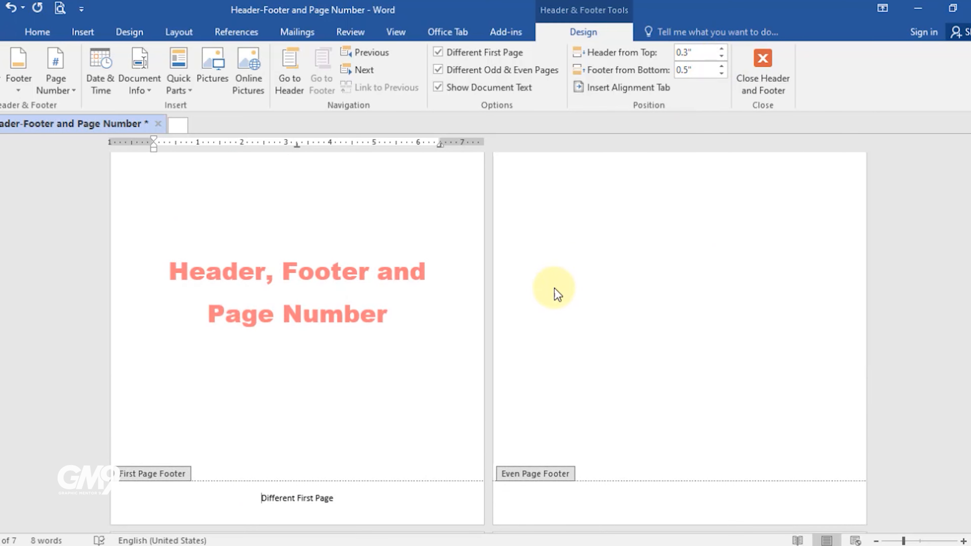
scroll(593, 263, down, 4)
scroll(409, 325, down, 1)
scroll(602, 158, up, 5)
click(721, 48)
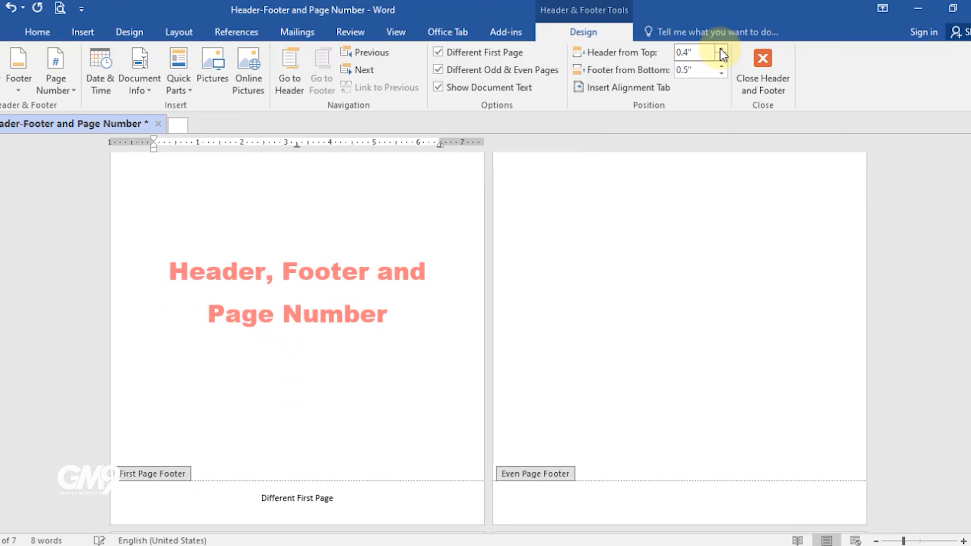
click(721, 49)
ctrl+scroll(658, 226, up, 3)
scroll(540, 260, up, 1)
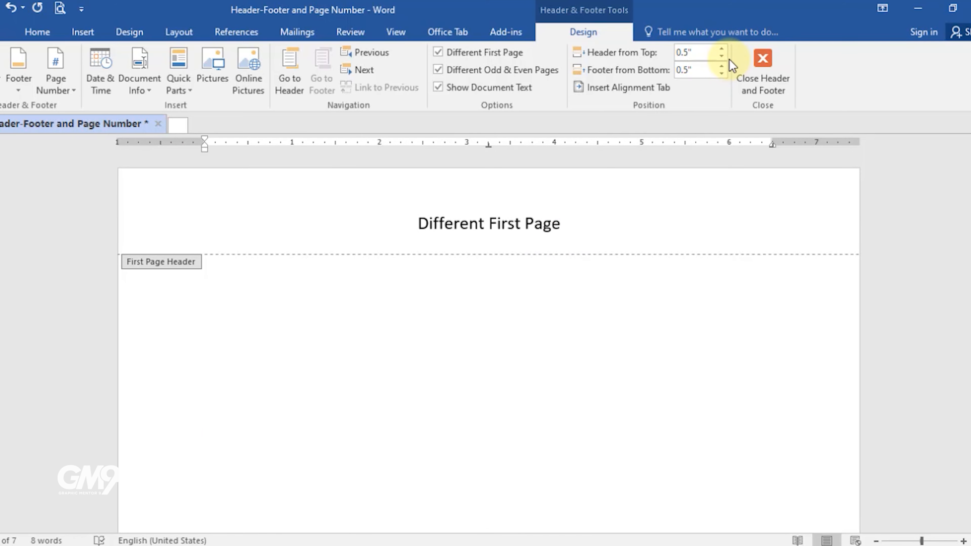
click(721, 56)
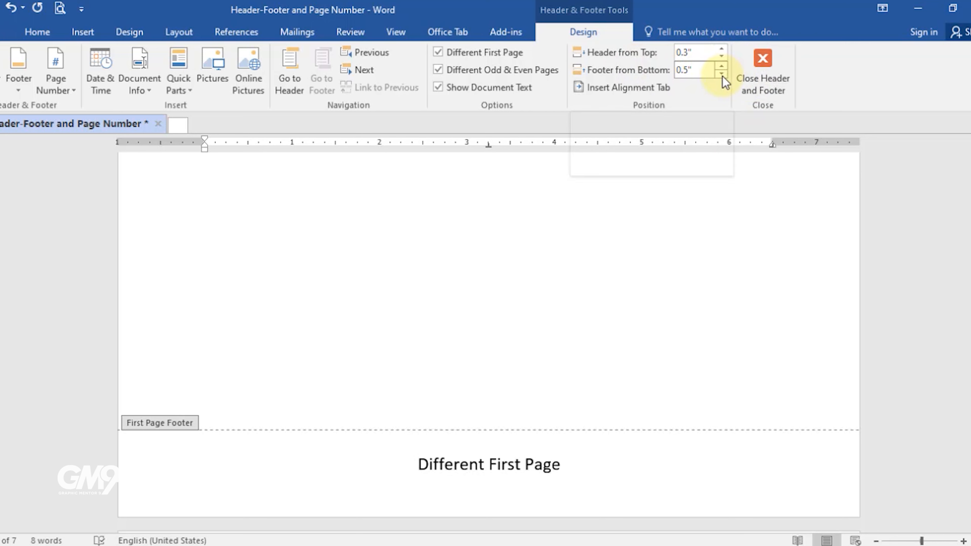
click(721, 73)
click(721, 75)
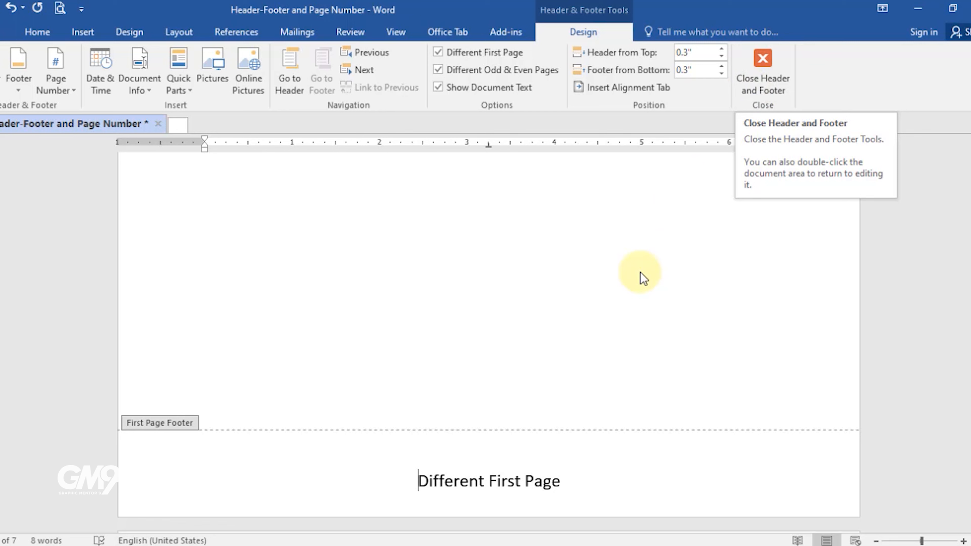
Step: Leave header and footer editing and return to the document body
double_click(582, 308)
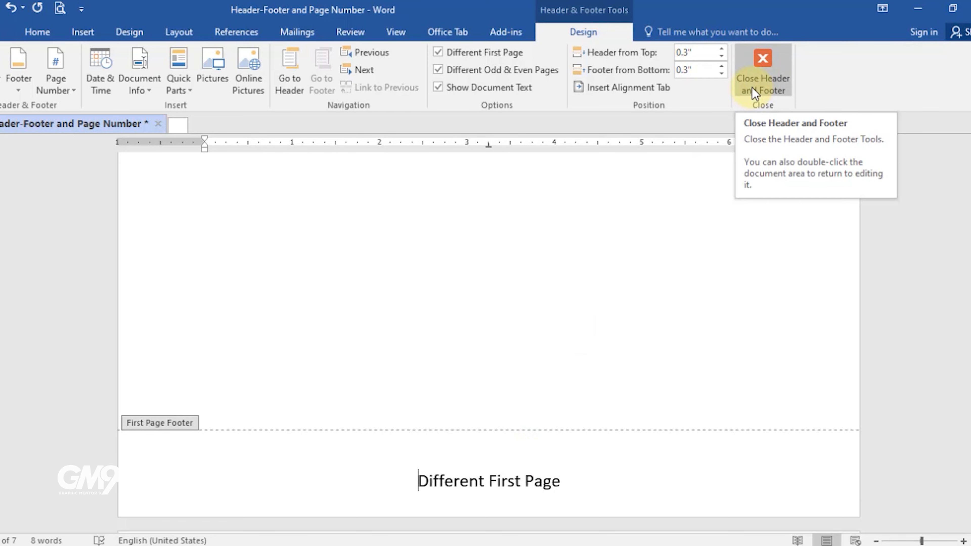
double_click(581, 309)
double_click(580, 311)
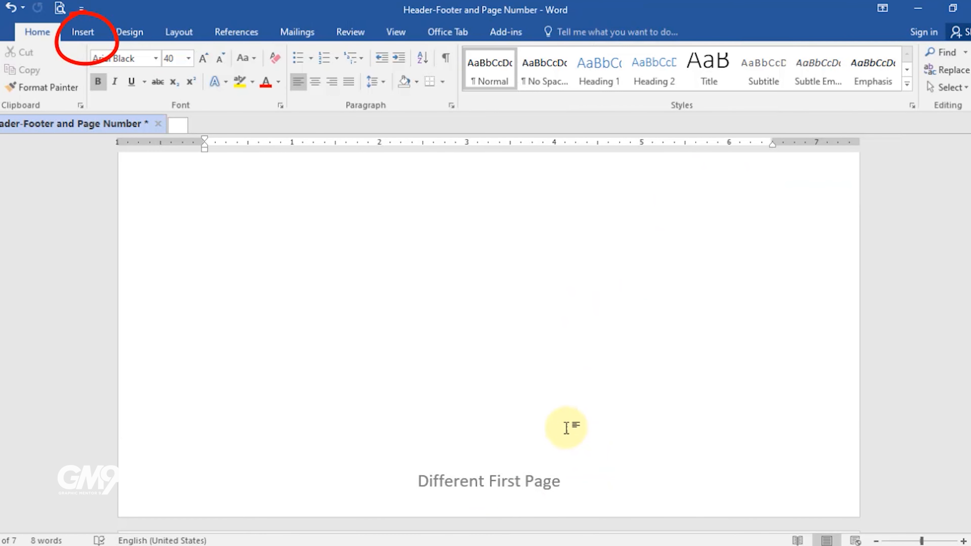
scroll(513, 361, up, 3)
scroll(514, 361, up, 3)
Step: Insert a Plain Number 2 page number at the top of the page, then undo it
click(82, 32)
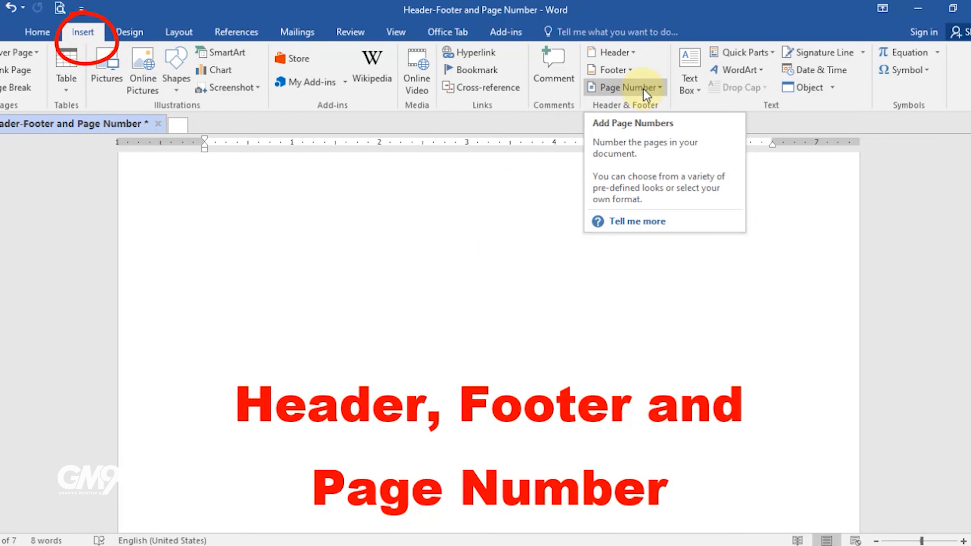
scroll(615, 228, up, 5)
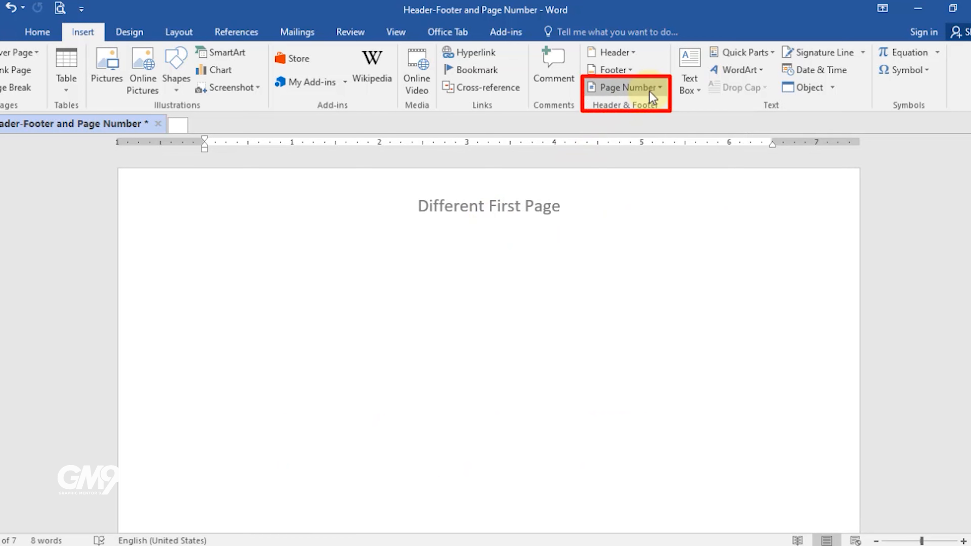
click(662, 87)
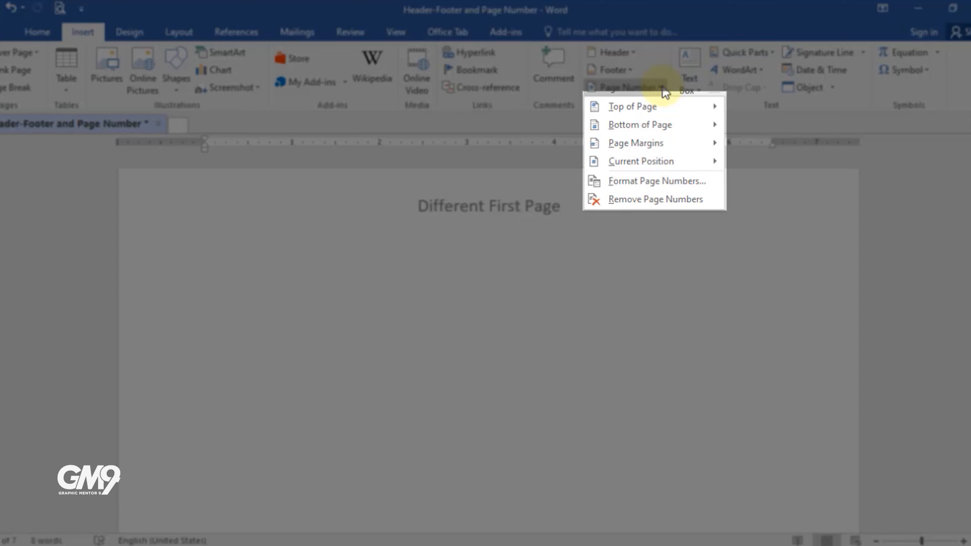
mouse_move(641, 107)
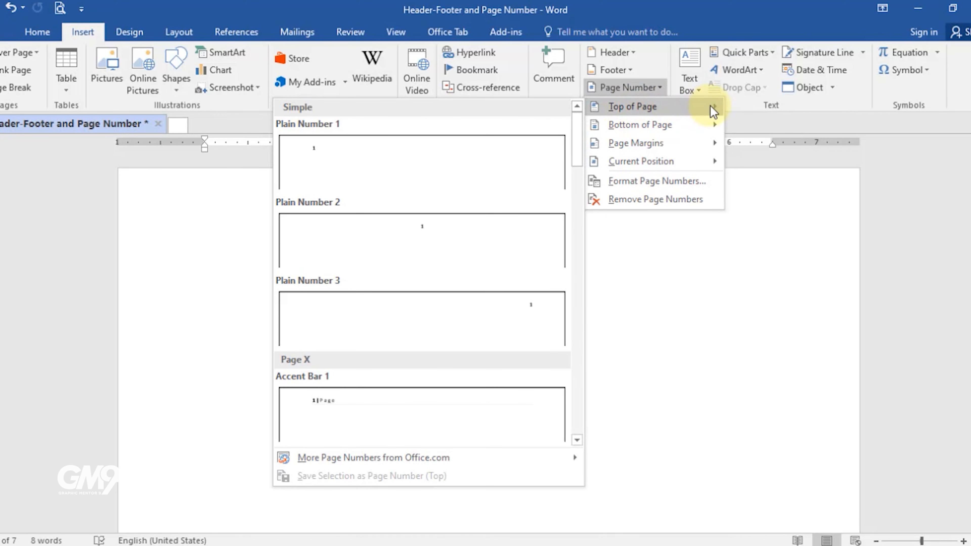
mouse_move(684, 134)
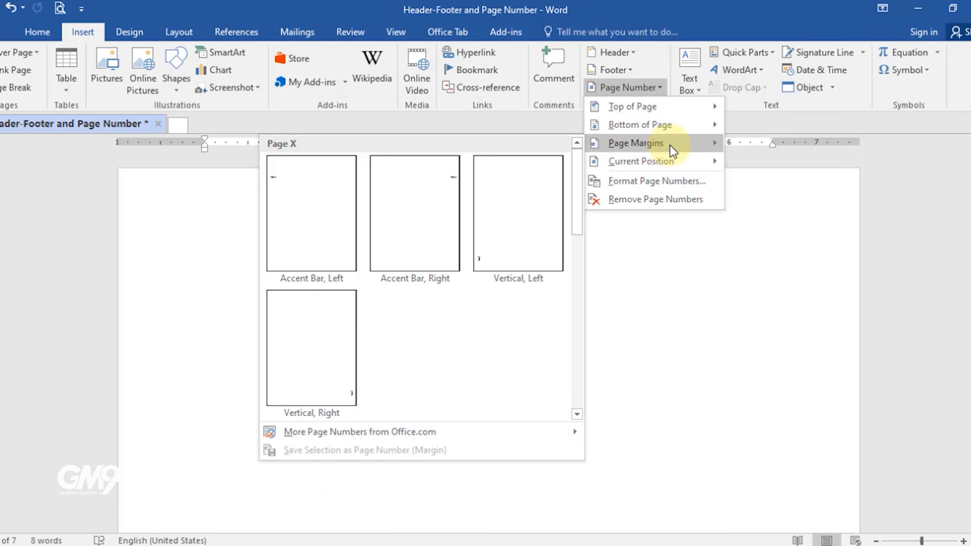
mouse_move(707, 167)
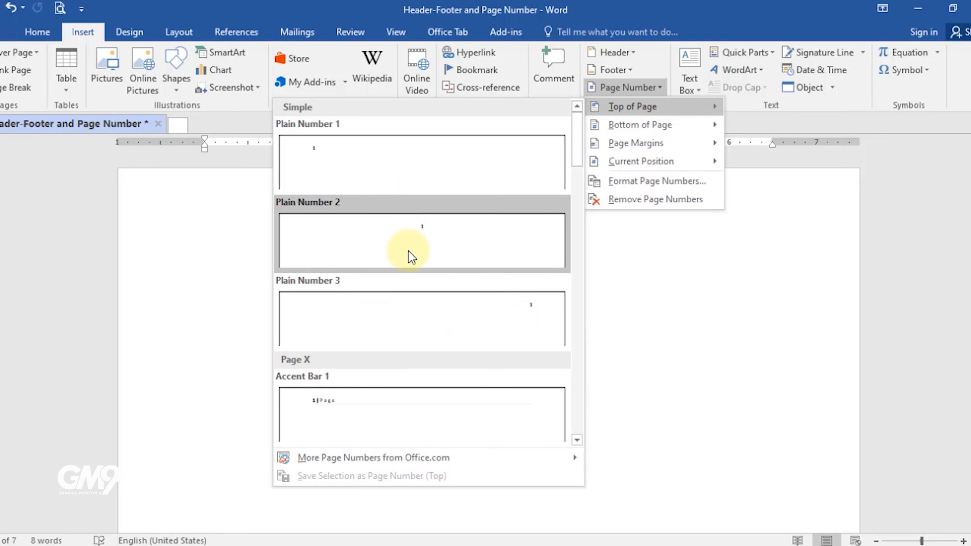
click(427, 238)
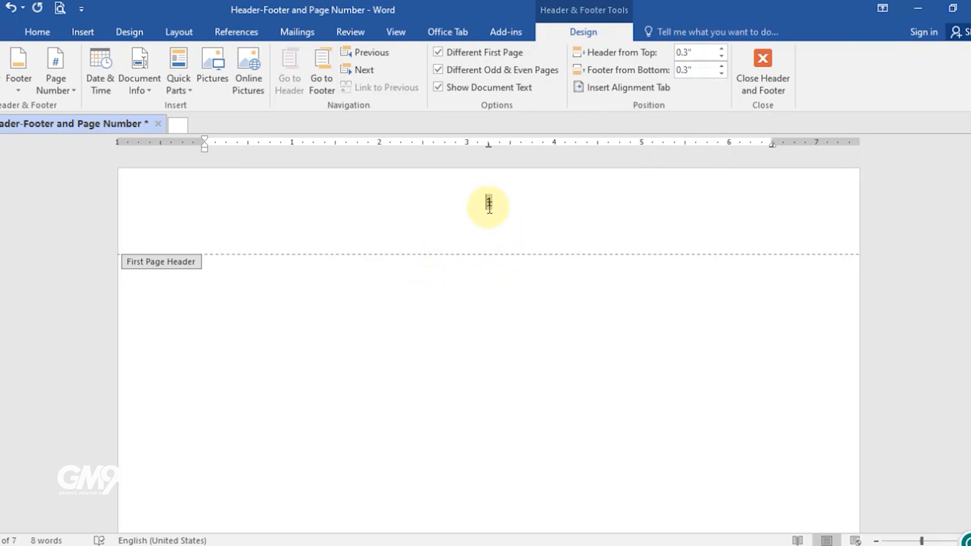
key(ctrl+z)
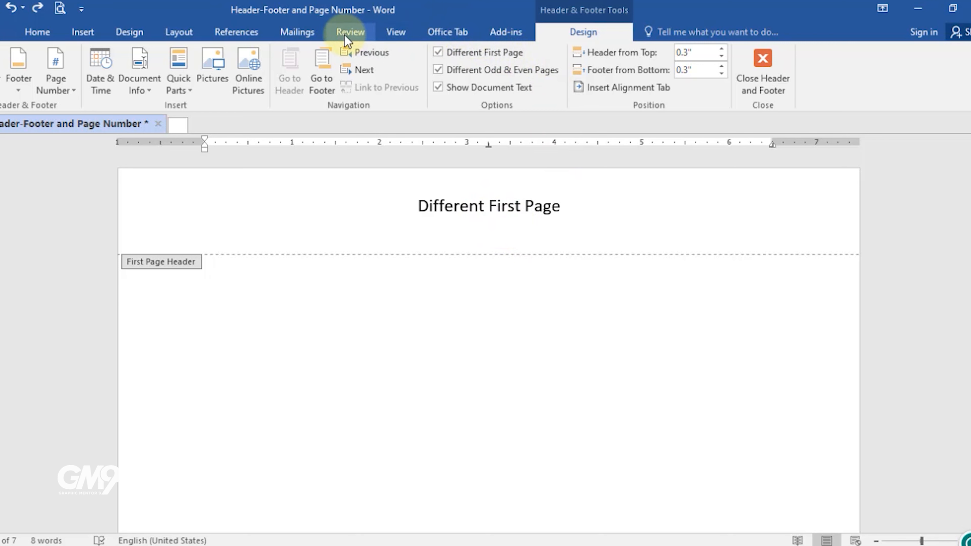
Step: Insert a Plain Number 3 page number at the bottom of the page
click(70, 33)
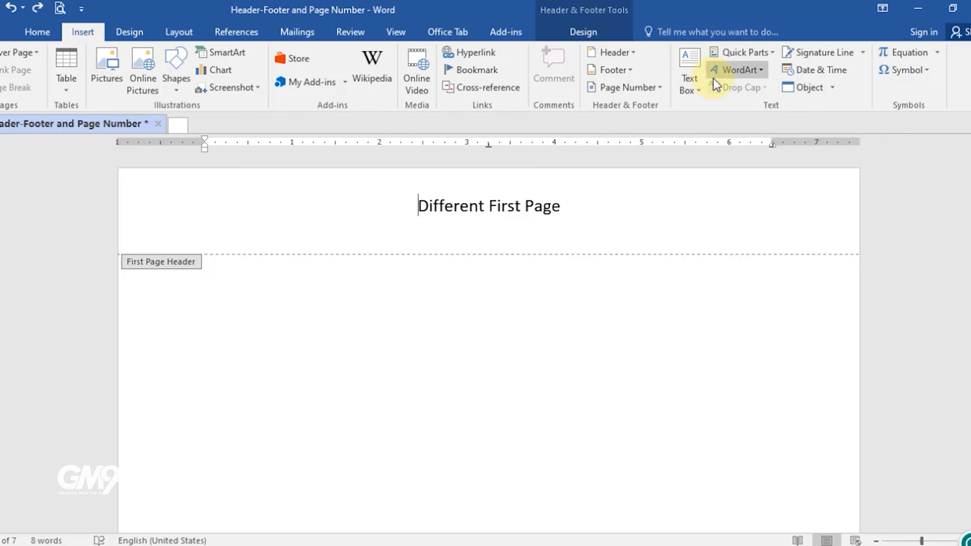
click(662, 91)
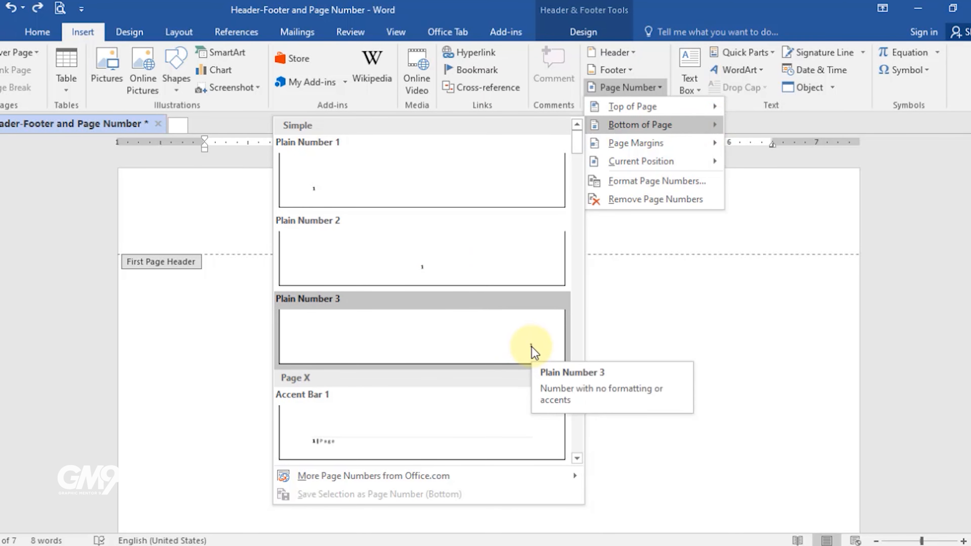
click(525, 351)
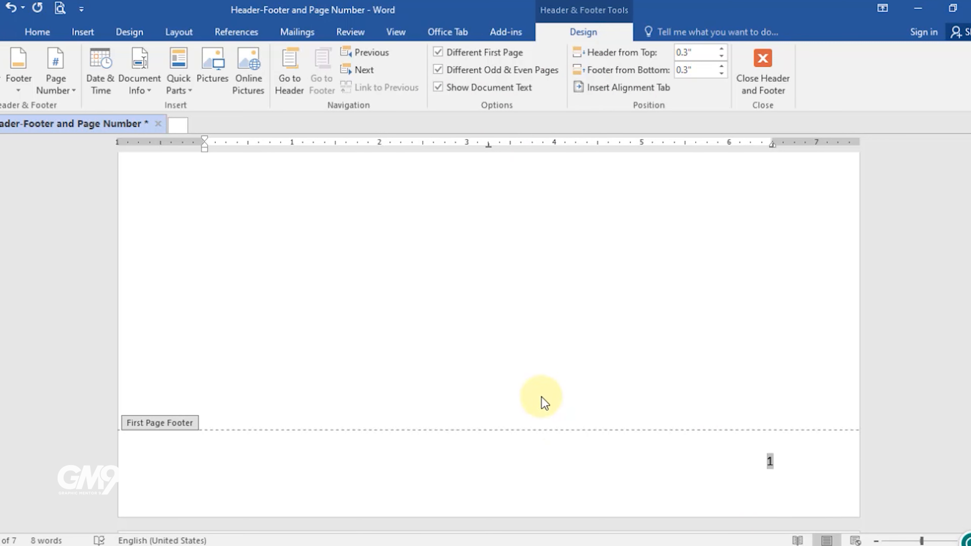
Step: Open the page number options to format the page numbers
click(63, 89)
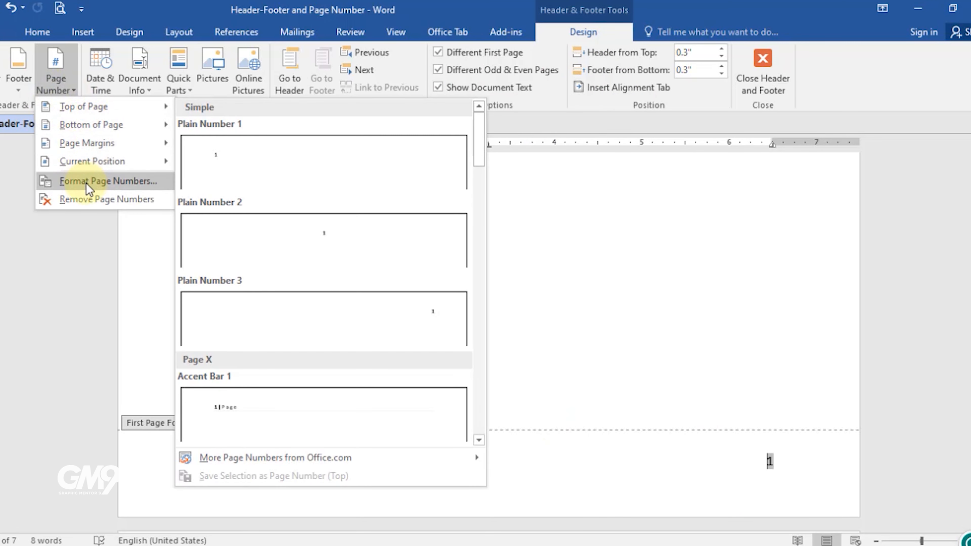
mouse_move(103, 144)
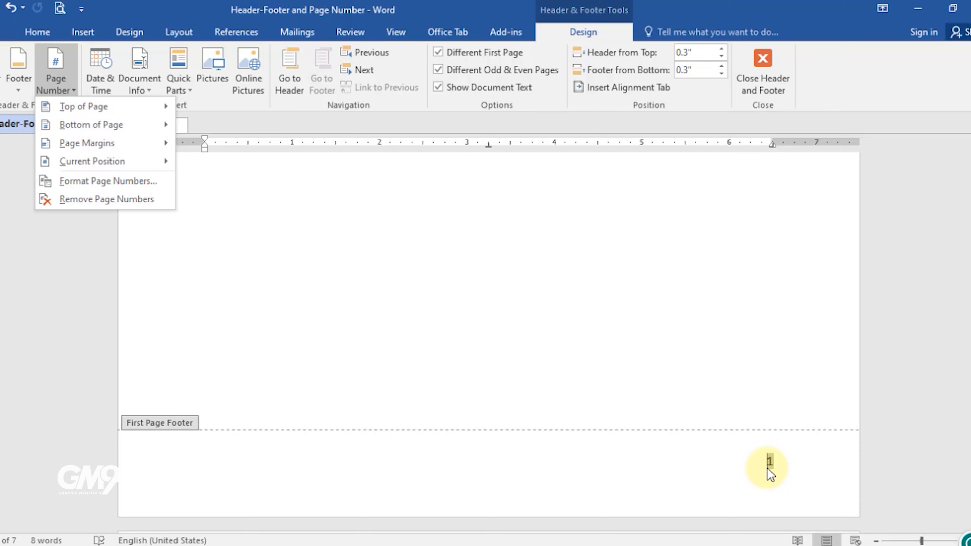
scroll(762, 466, up, 5)
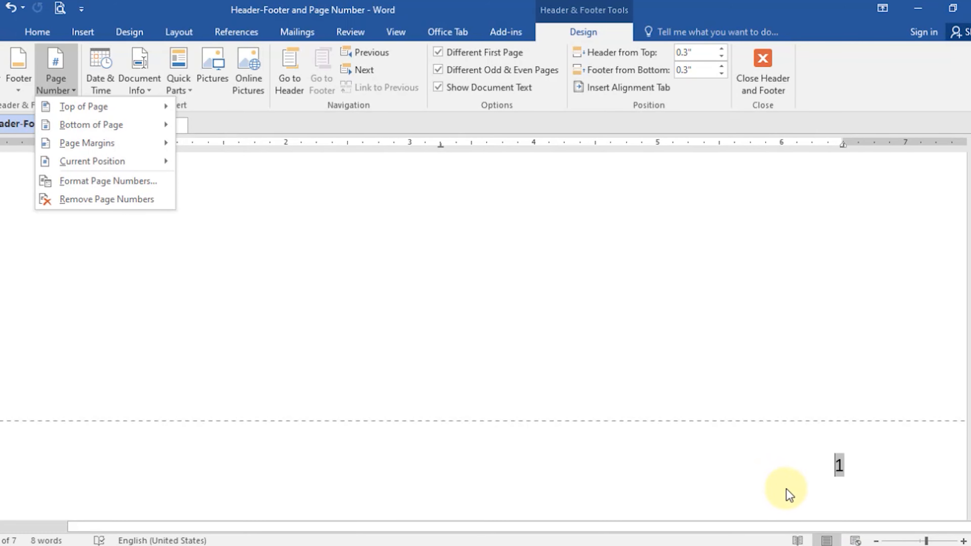